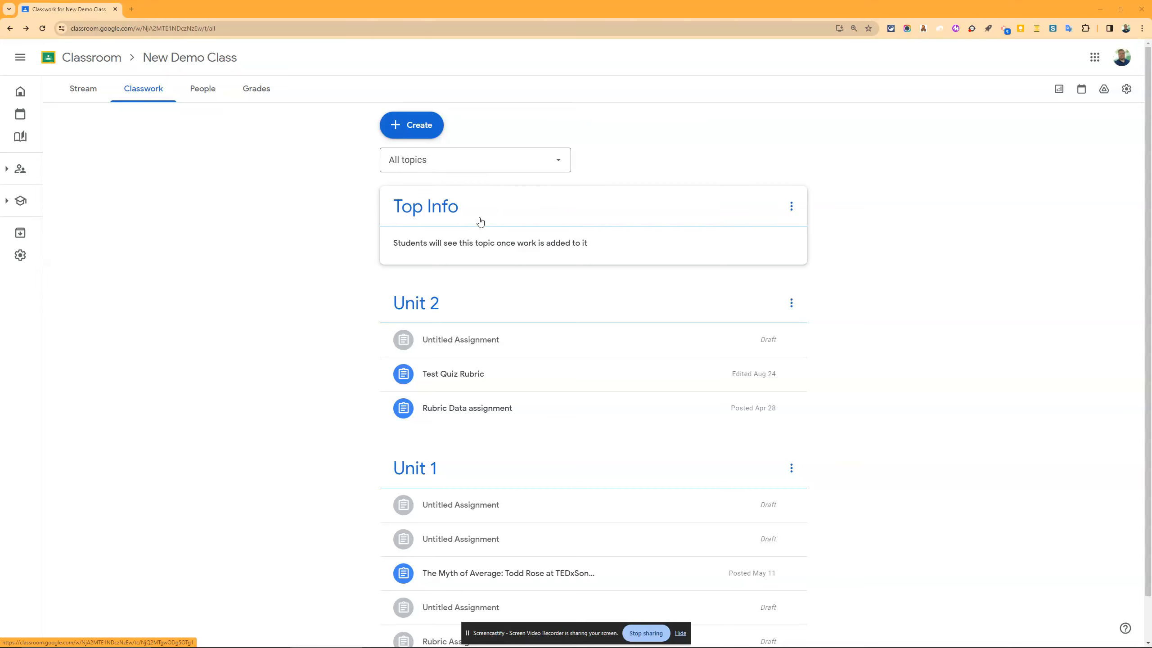
- Switch to the Demo Class Task Tracker document in Google Docs and insert the Launch content tracker building block
{"action": "left_click", "coordinate": [543, 640]}
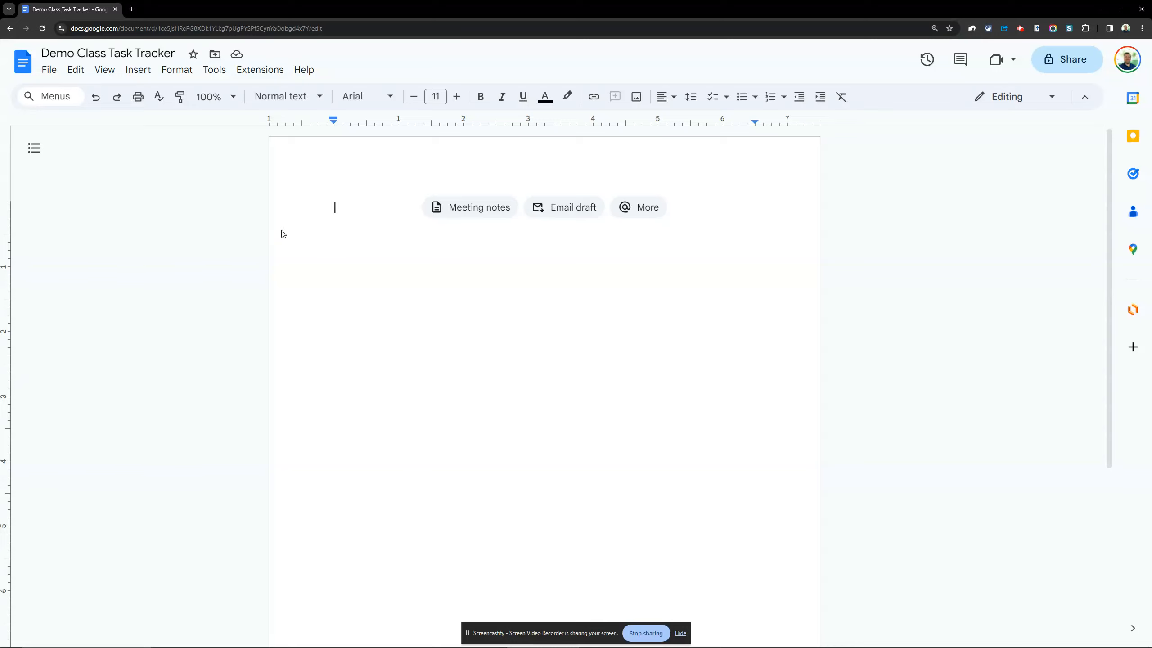
{"action": "left_click", "coordinate": [143, 72]}
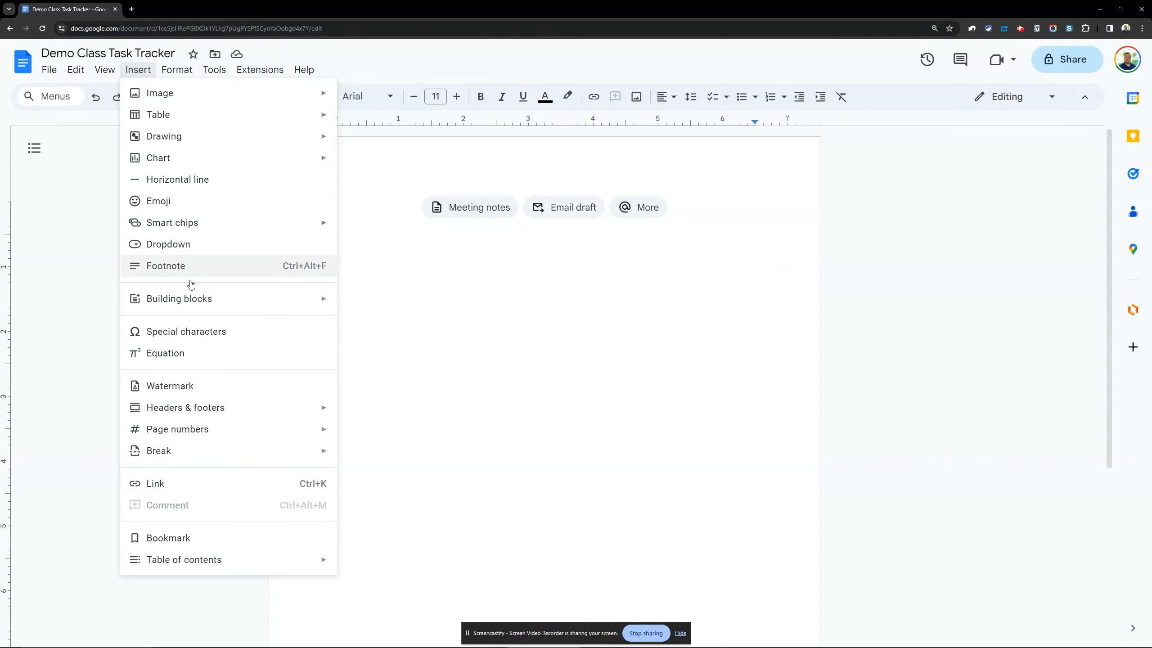
{"action": "mouse_move", "coordinate": [196, 297]}
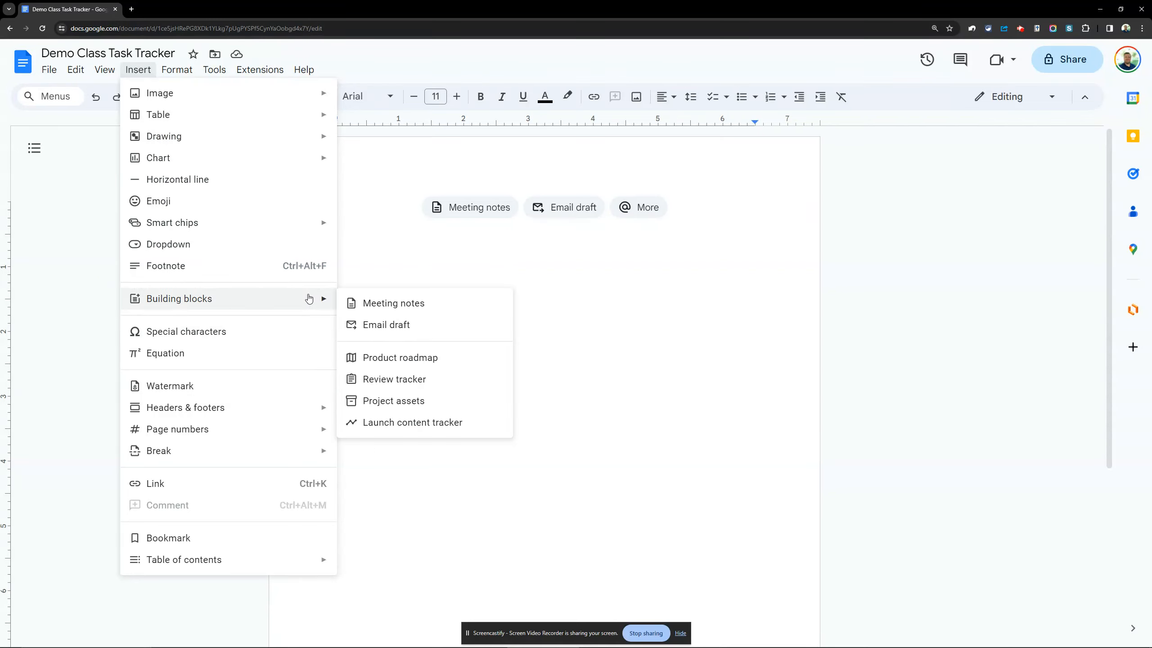
{"action": "left_click", "coordinate": [405, 422]}
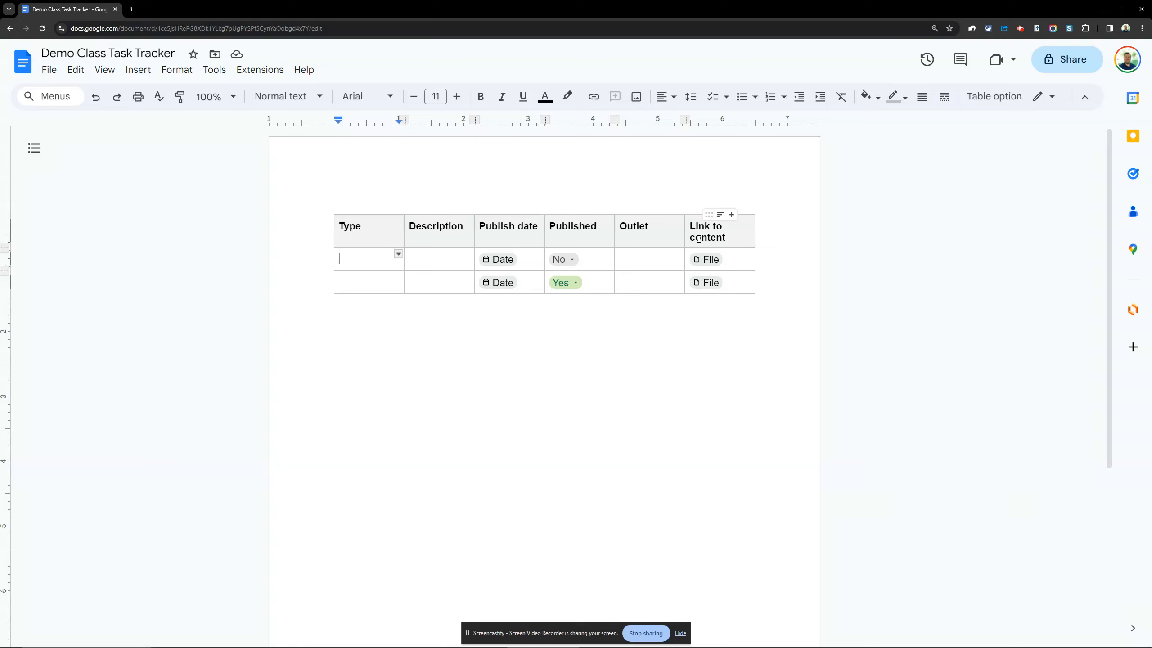
- Rename the Publish date column header to "Due date" and check the calendar of the first row's date chip
{"action": "triple_click", "coordinate": [490, 233]}
{"action": "type", "text": "Due date"}
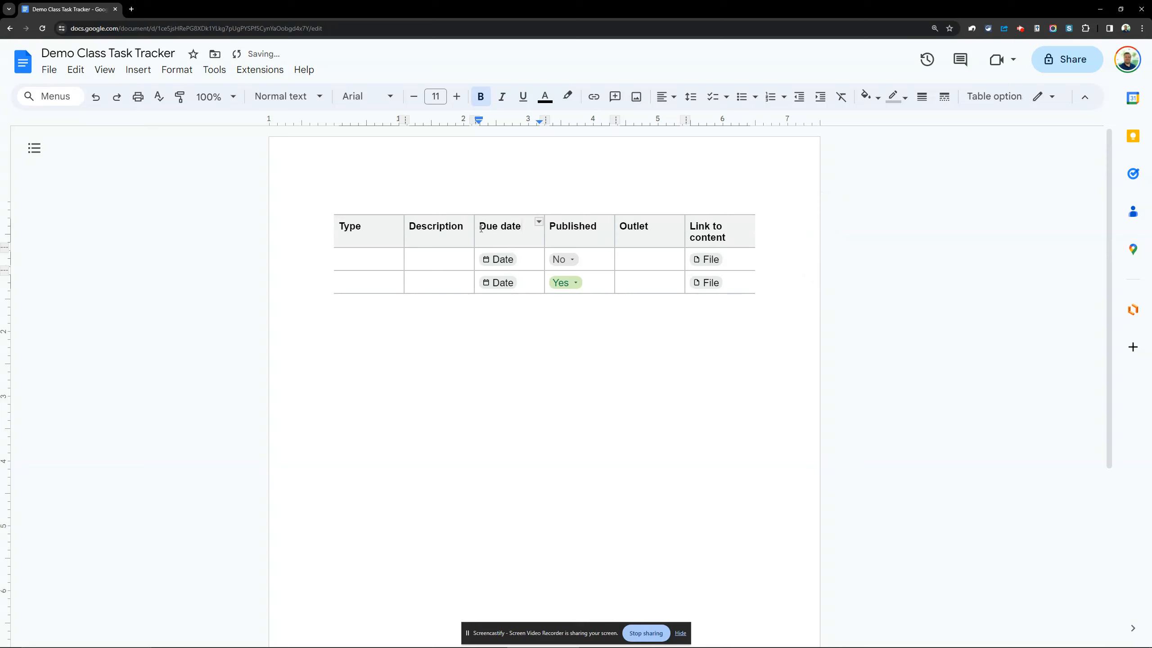
{"action": "left_click", "coordinate": [504, 264]}
{"action": "left_click", "coordinate": [505, 264]}
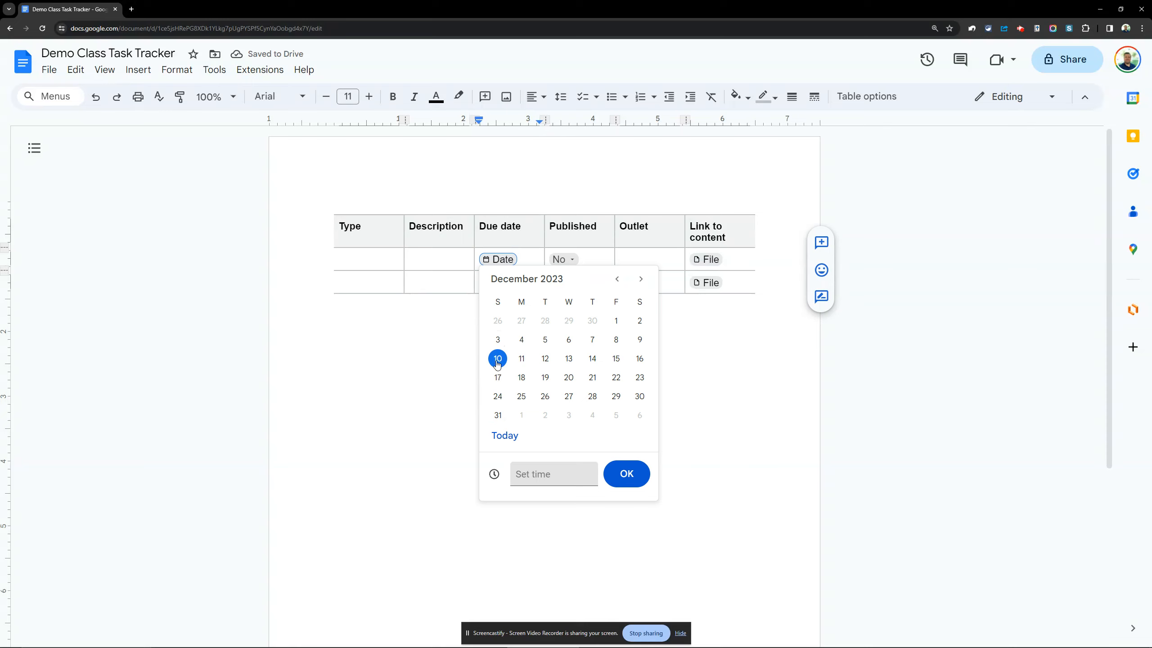
{"action": "left_click", "coordinate": [457, 376]}
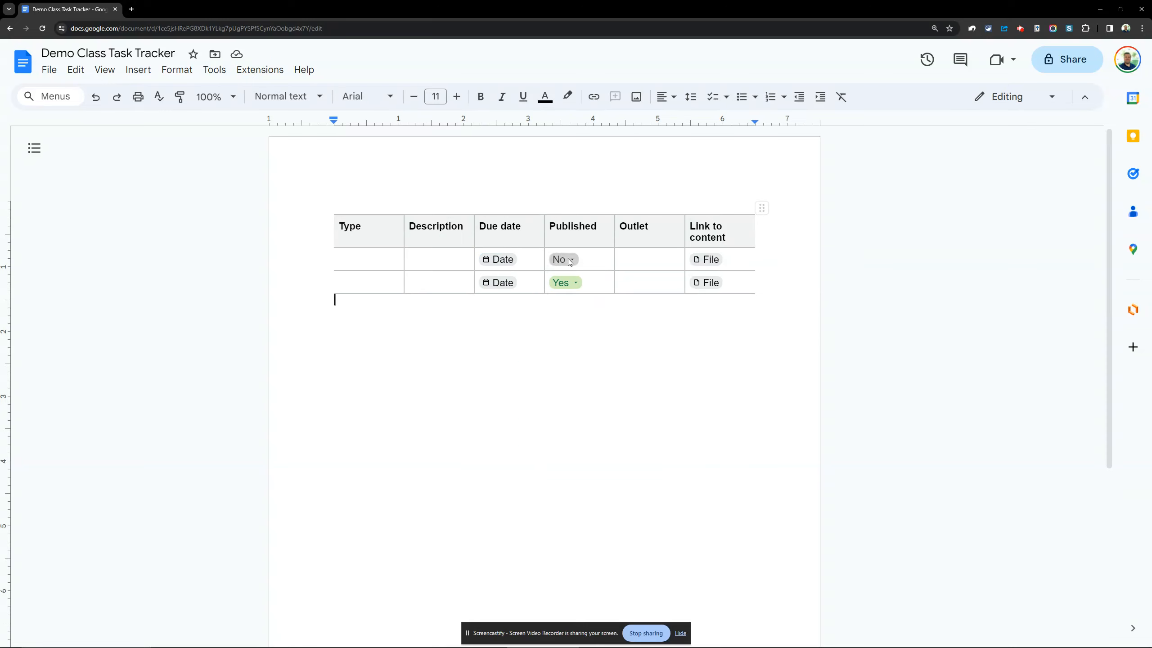
- Rename the Published column header to "Completed" and set the second row's status to No
{"action": "double_click", "coordinate": [575, 226]}
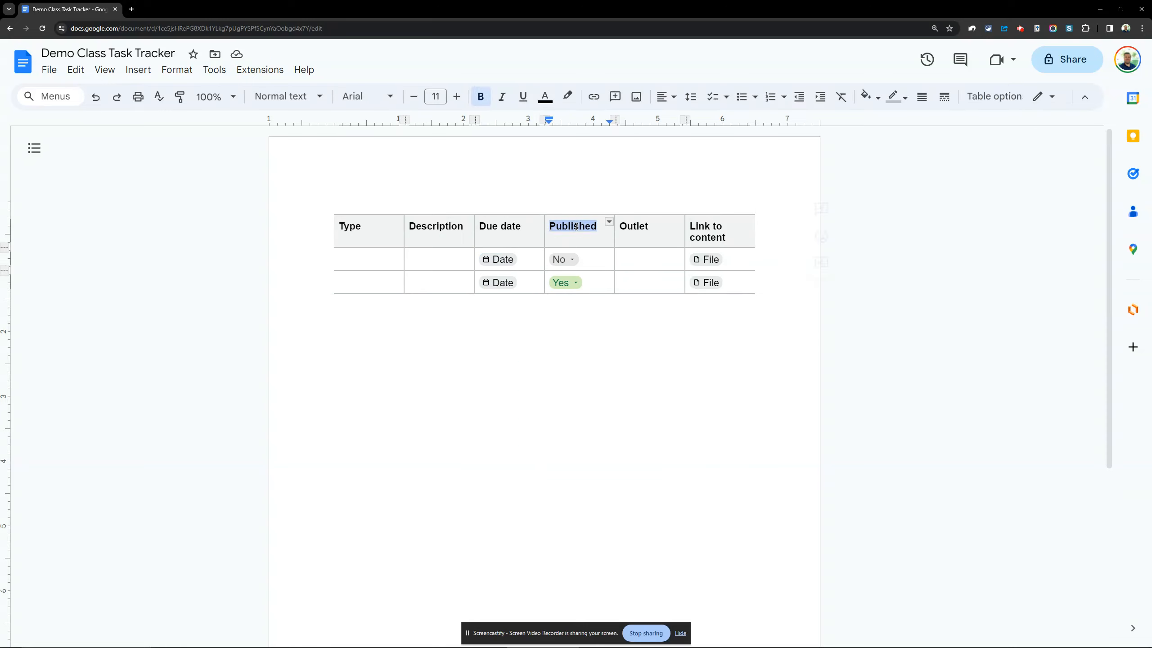
{"action": "type", "text": "Completed"}
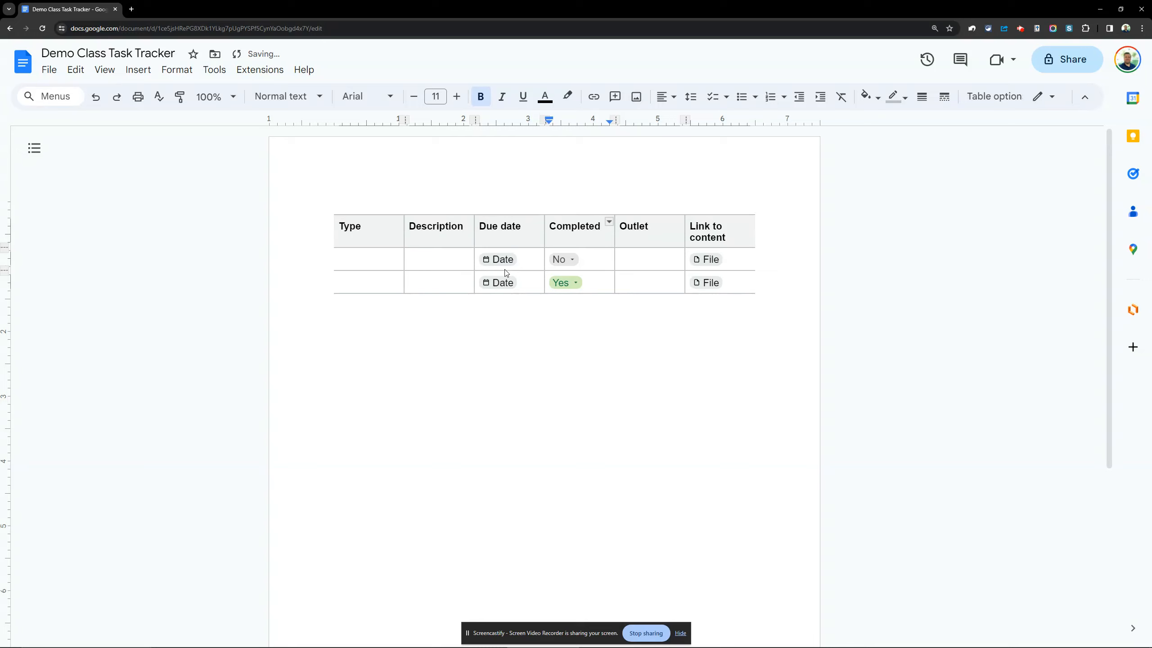
{"action": "left_click", "coordinate": [562, 385]}
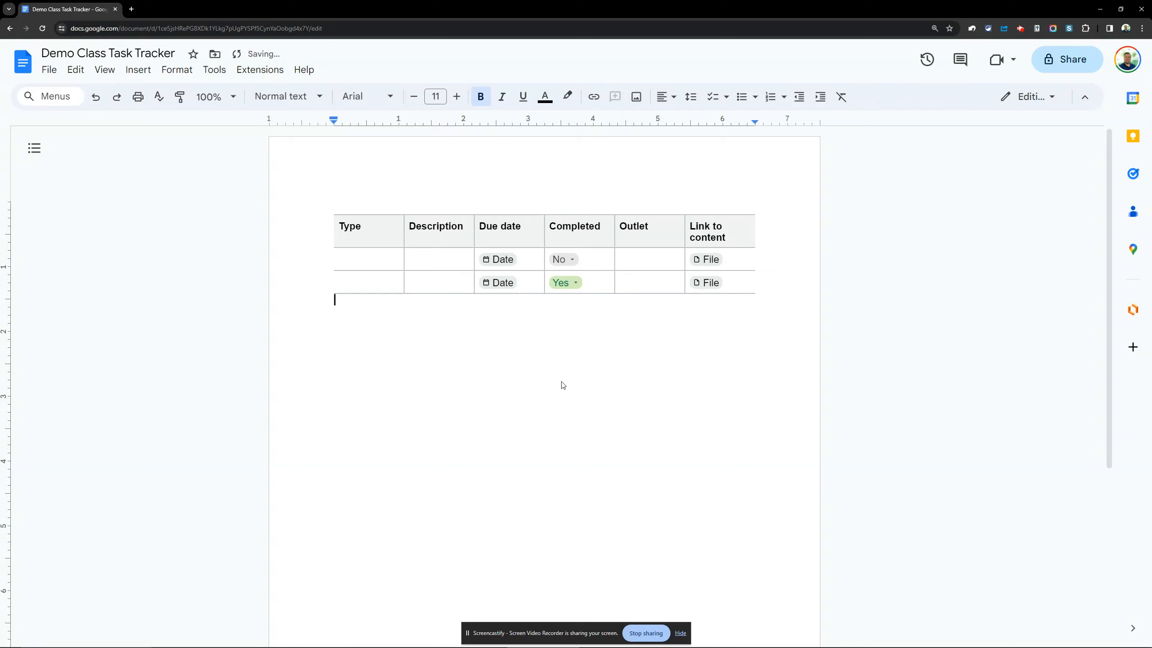
{"action": "left_click", "coordinate": [574, 282]}
{"action": "left_click", "coordinate": [577, 306]}
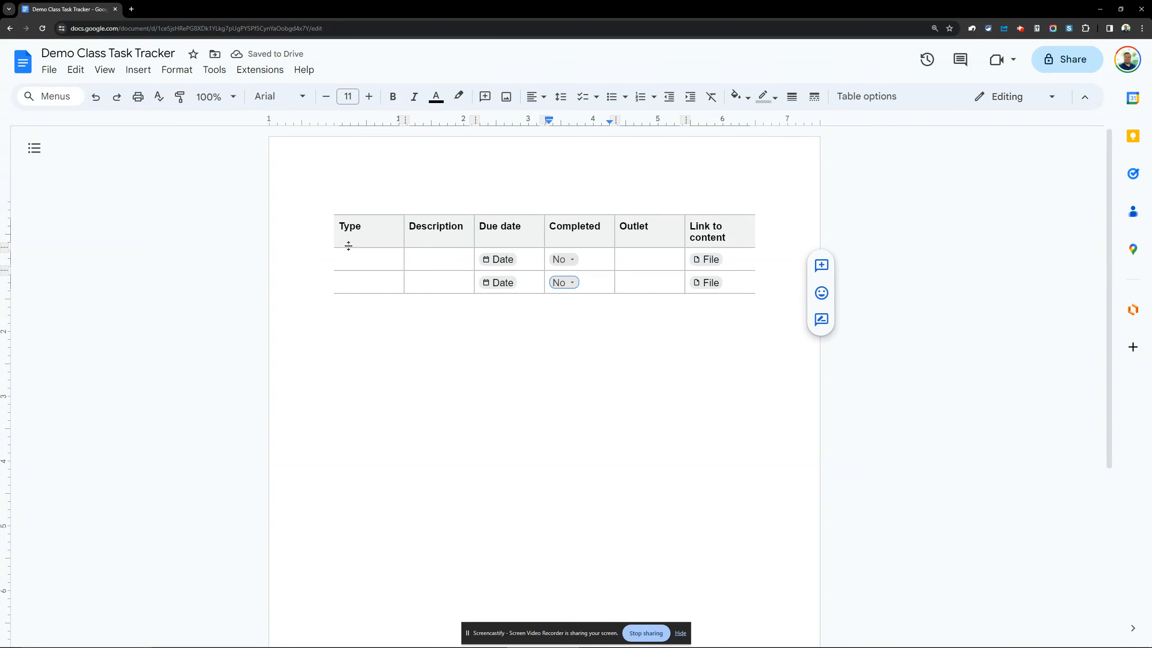
- Rename the Type column header to "Assignment or Task"
{"action": "double_click", "coordinate": [358, 224]}
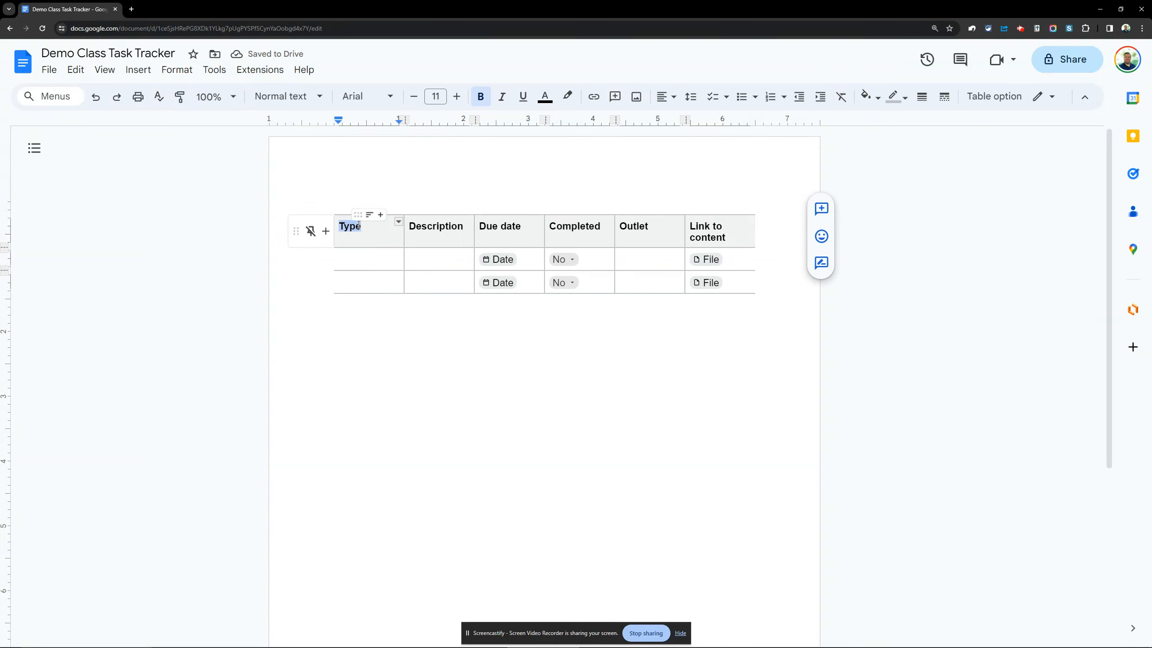
{"action": "type", "text": "ass"}
{"action": "key", "text": "BackSpace"}
{"action": "key", "text": "BackSpace"}
{"action": "key", "text": "BackSpace"}
{"action": "type", "text": "ASs"}
{"action": "key", "text": "BackSpace"}
{"action": "key", "text": "BackSpace"}
{"action": "type", "text": "ss"}
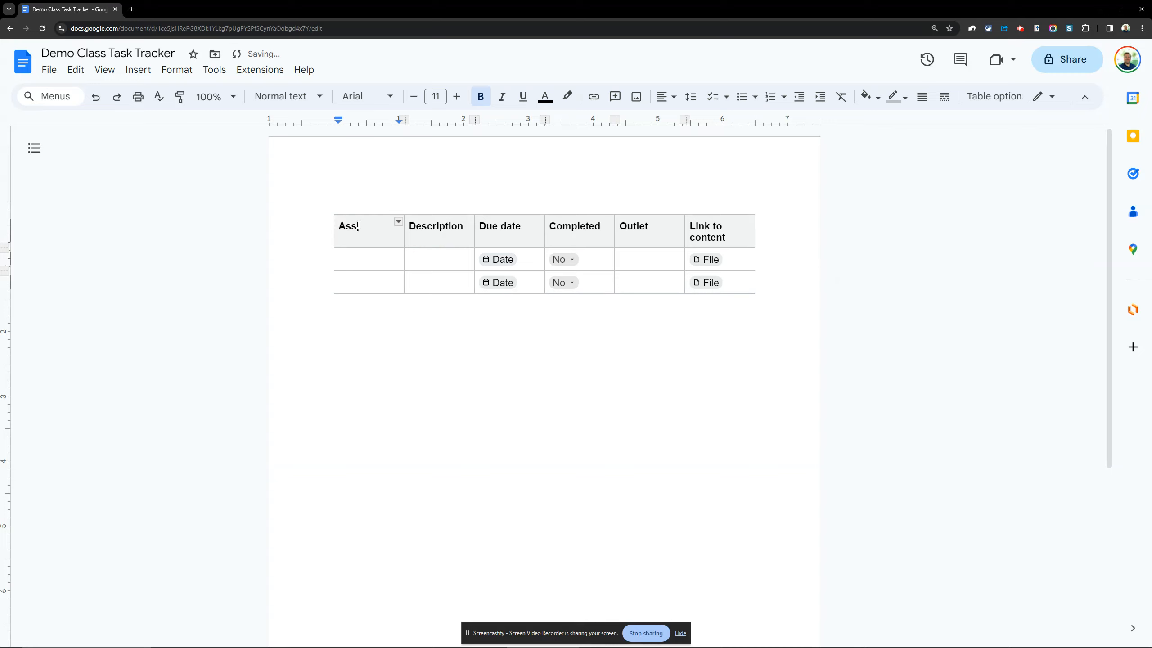
{"action": "type", "text": "ignment or Task"}
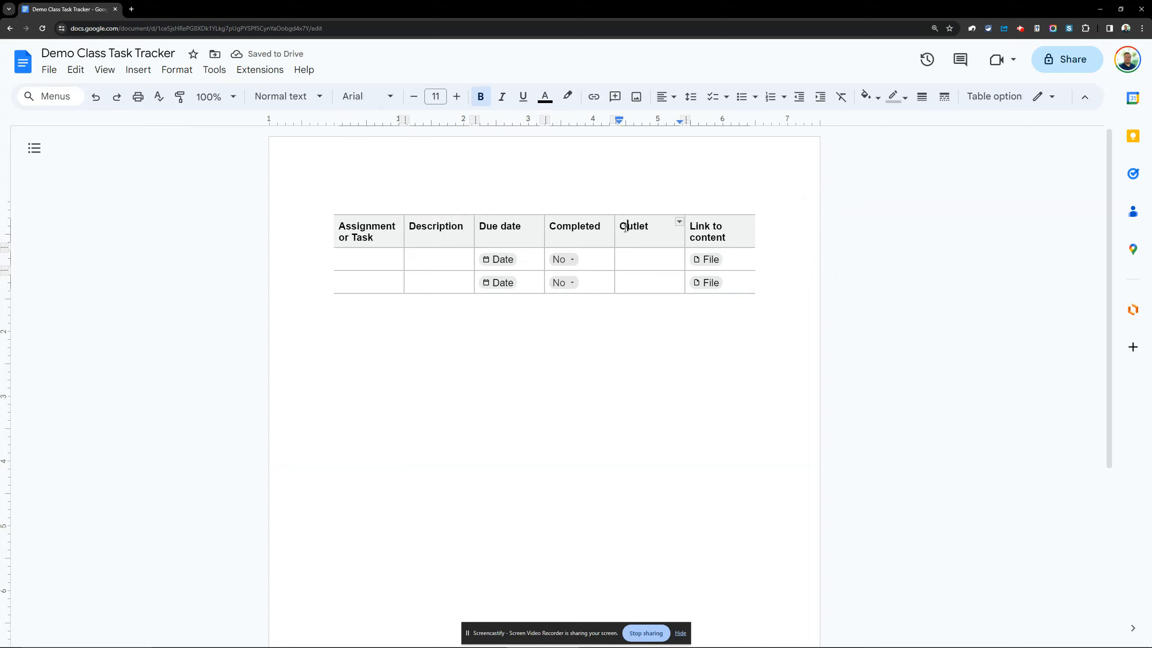
- Delete the Outlet column from the tracker table
{"action": "left_click_drag", "start_coordinate": [664, 283], "coordinate": [636, 239]}
{"action": "right_click", "coordinate": [635, 239]}
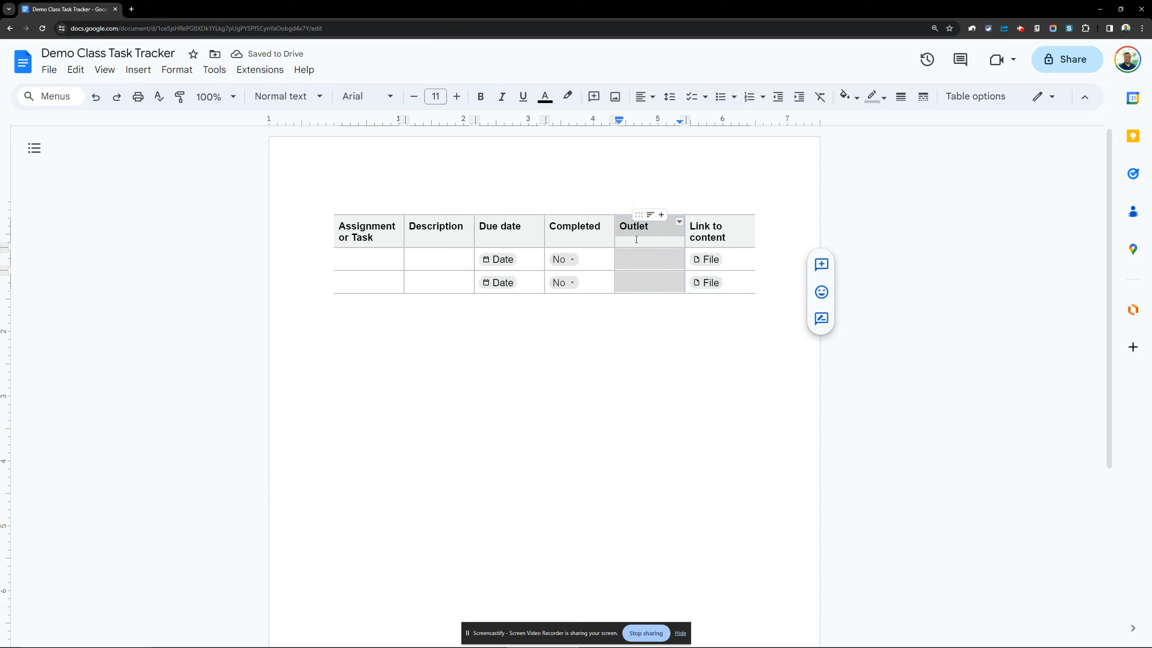
{"action": "left_click", "coordinate": [620, 282]}
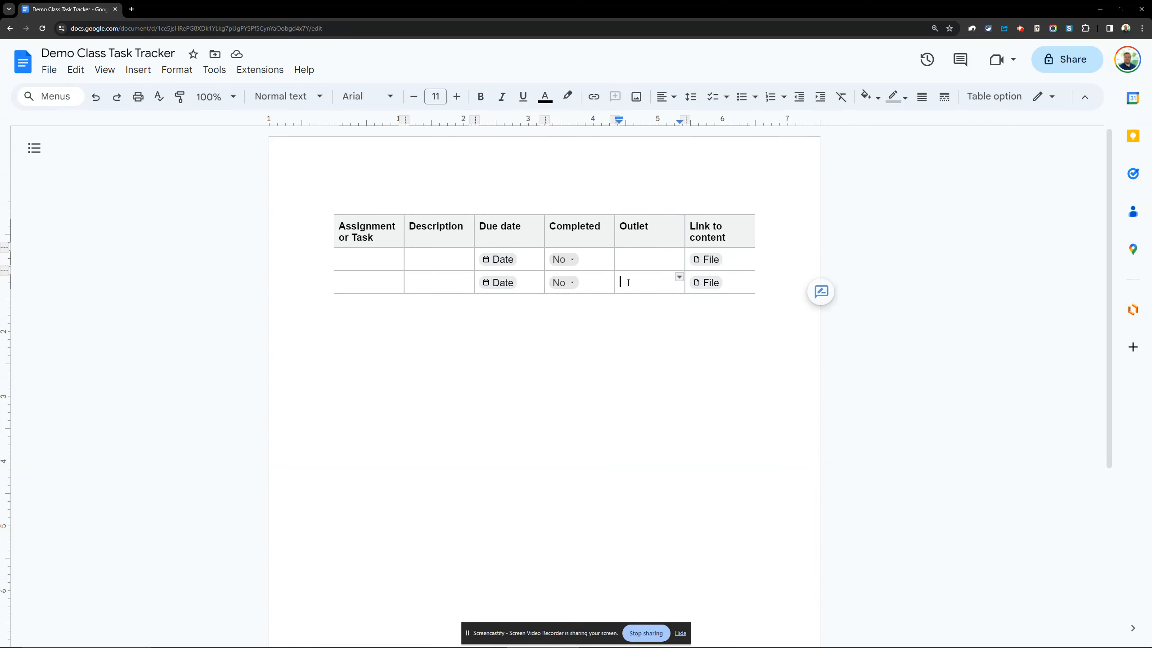
{"action": "left_click_drag", "start_coordinate": [620, 281], "coordinate": [636, 236]}
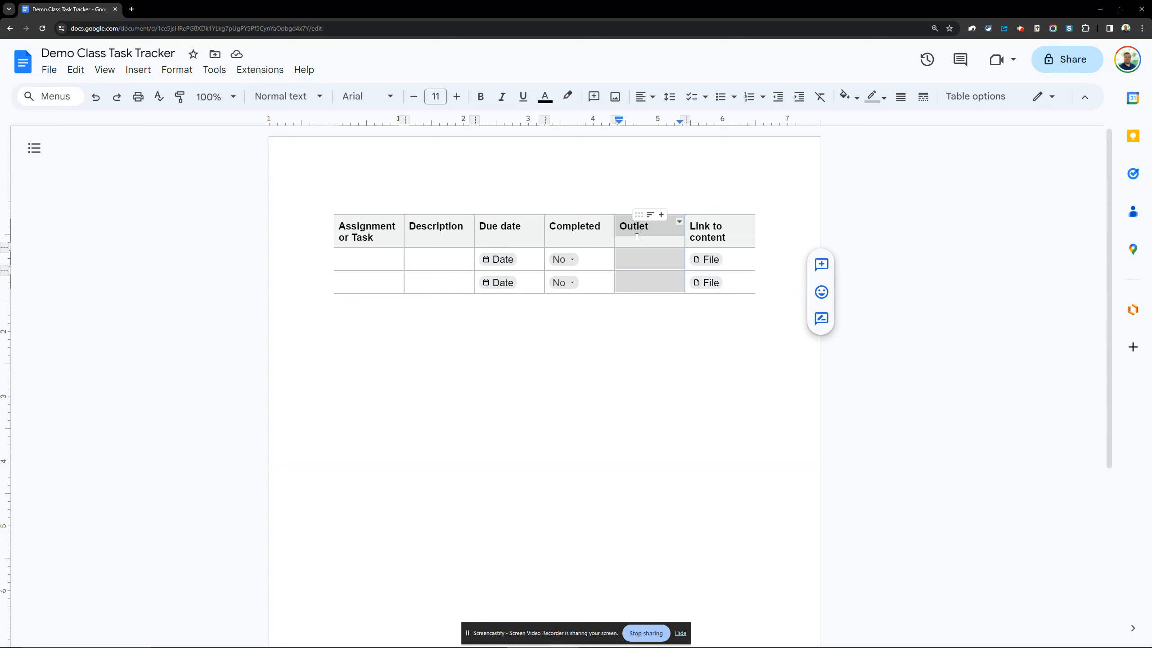
{"action": "right_click", "coordinate": [637, 236]}
{"action": "left_click", "coordinate": [747, 414]}
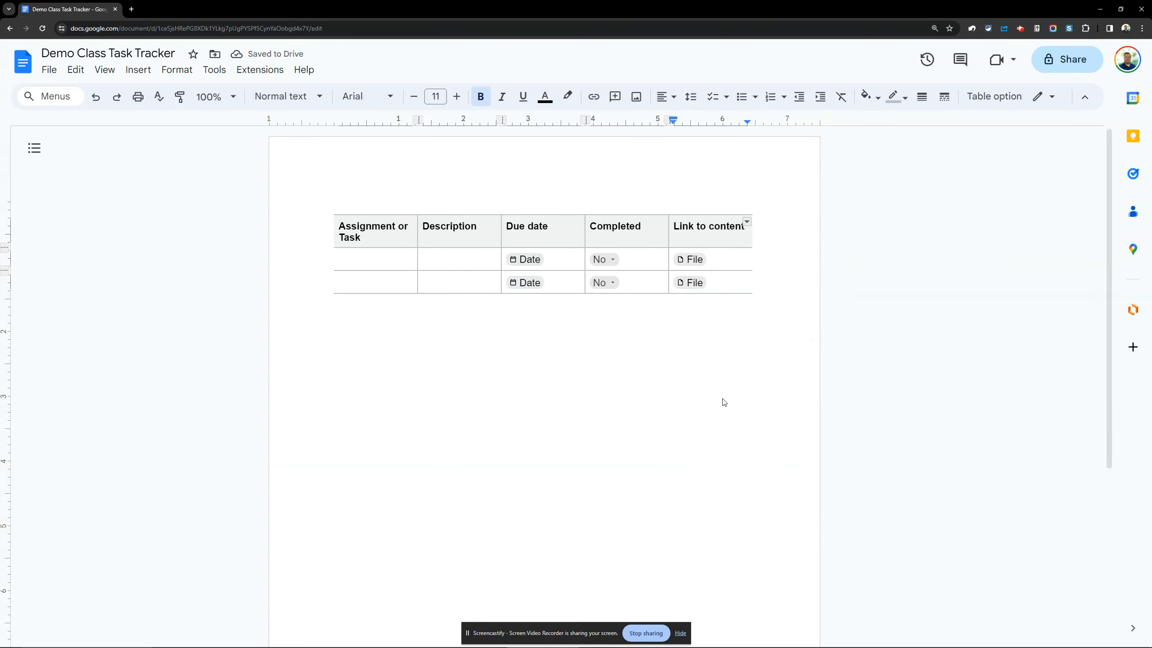
- Change the Link to content column header to "Link to file"
{"action": "mouse_move", "coordinate": [703, 235]}
{"action": "double_click", "coordinate": [712, 226]}
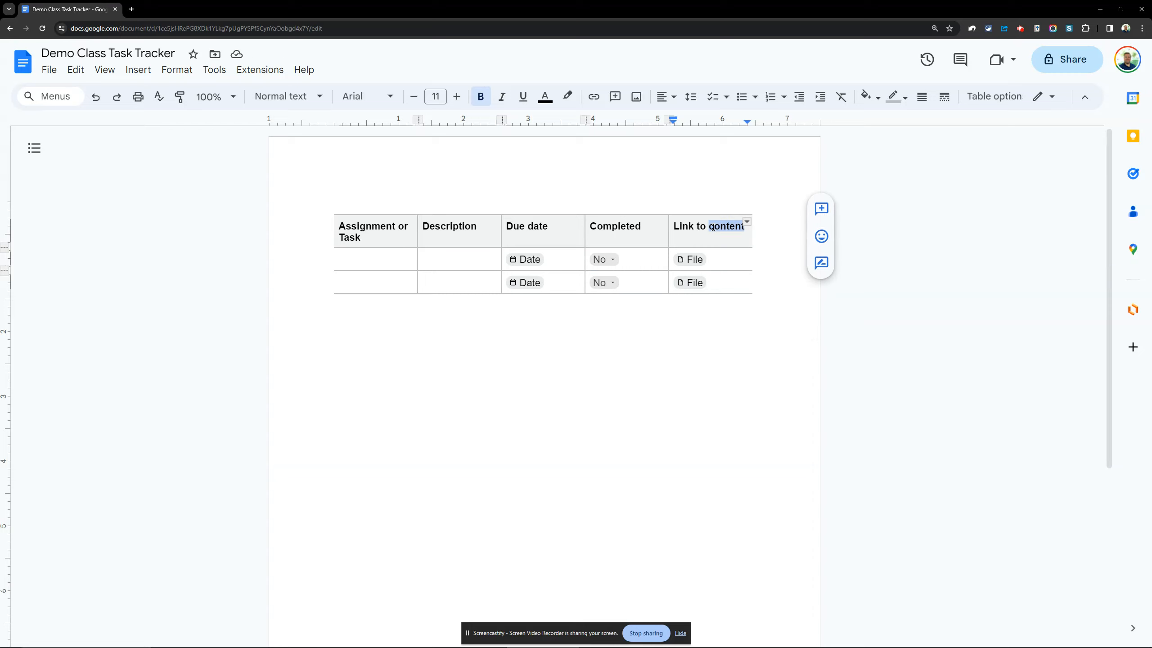
{"action": "type", "text": "file"}
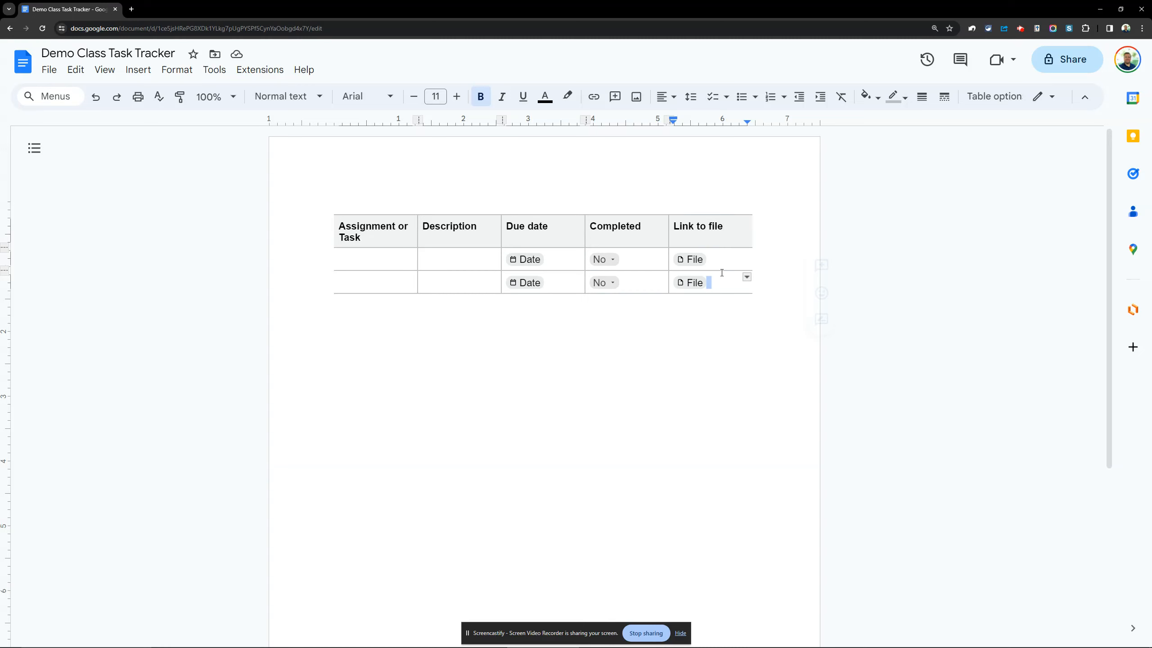
- Delete the Link to file column and slightly widen the Assignment or Task column
{"action": "left_click_drag", "start_coordinate": [709, 282], "coordinate": [704, 232]}
{"action": "right_click", "coordinate": [703, 232]}
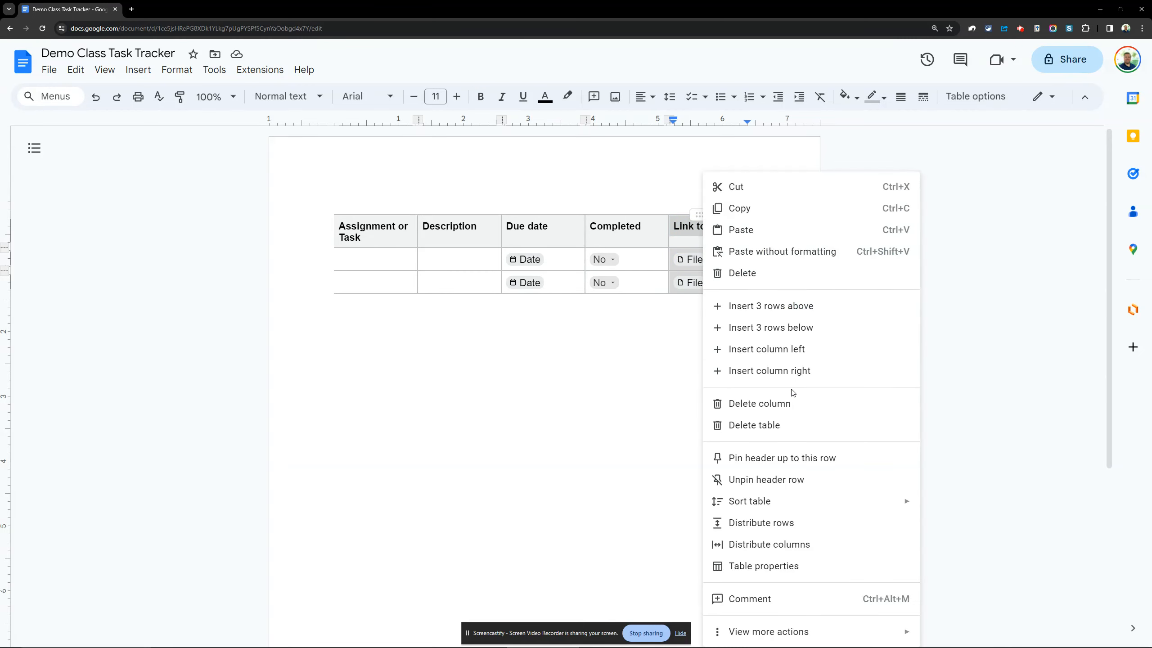
{"action": "left_click", "coordinate": [794, 411]}
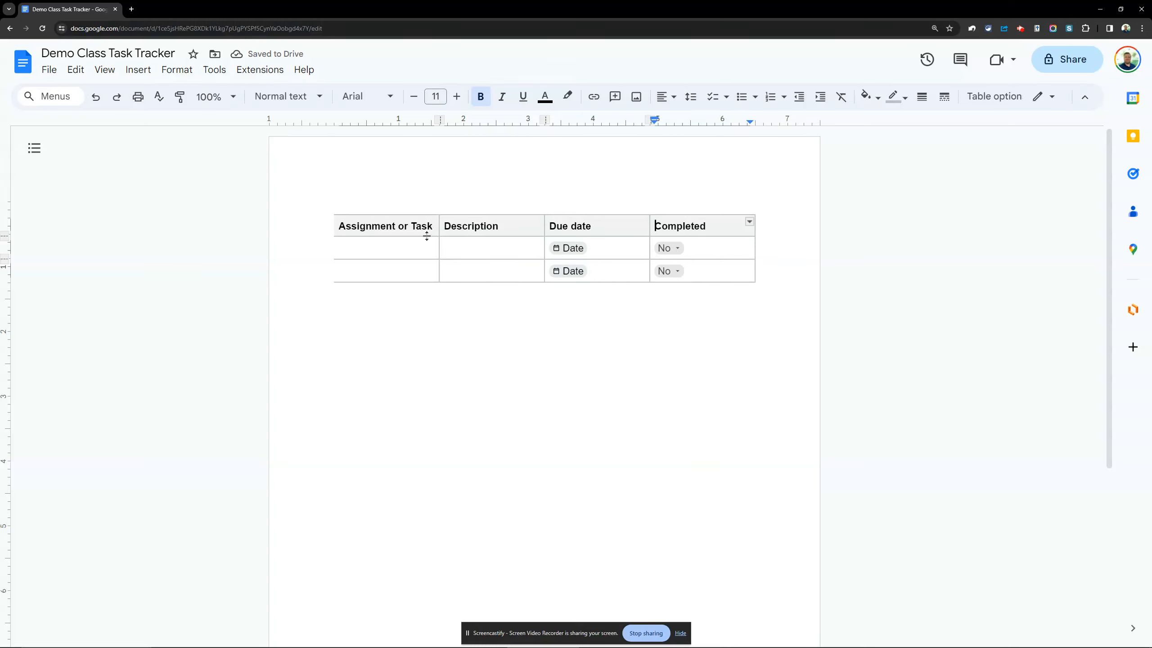
{"action": "left_click_drag", "start_coordinate": [443, 227], "coordinate": [456, 227]}
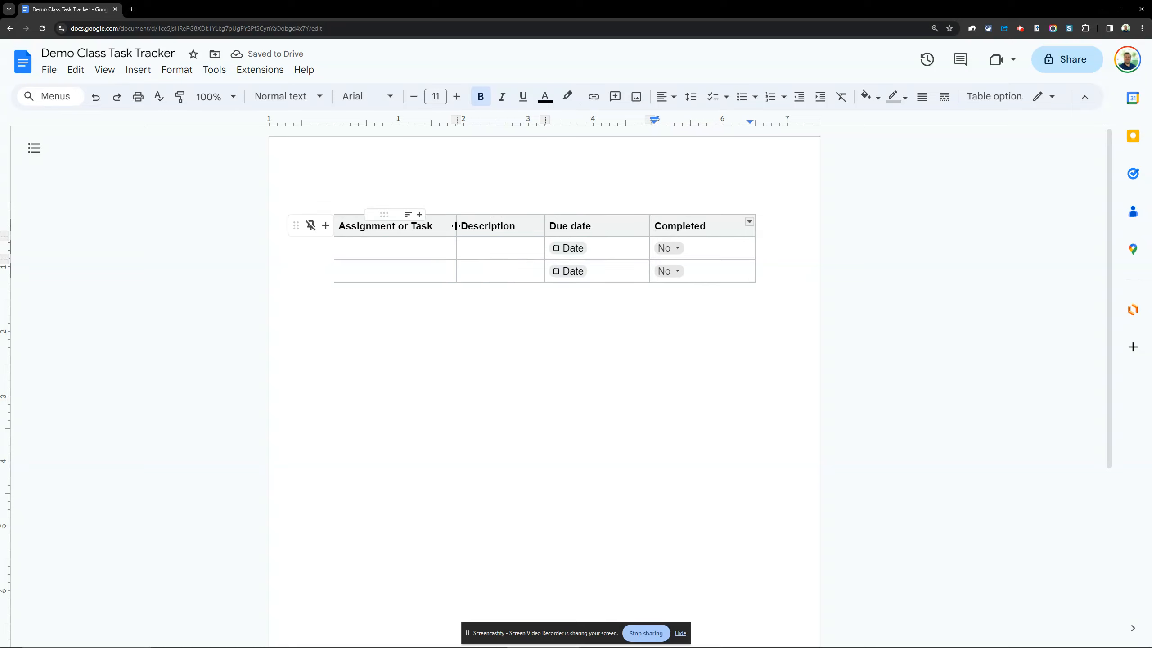
{"action": "left_click_drag", "start_coordinate": [456, 226], "coordinate": [442, 226]}
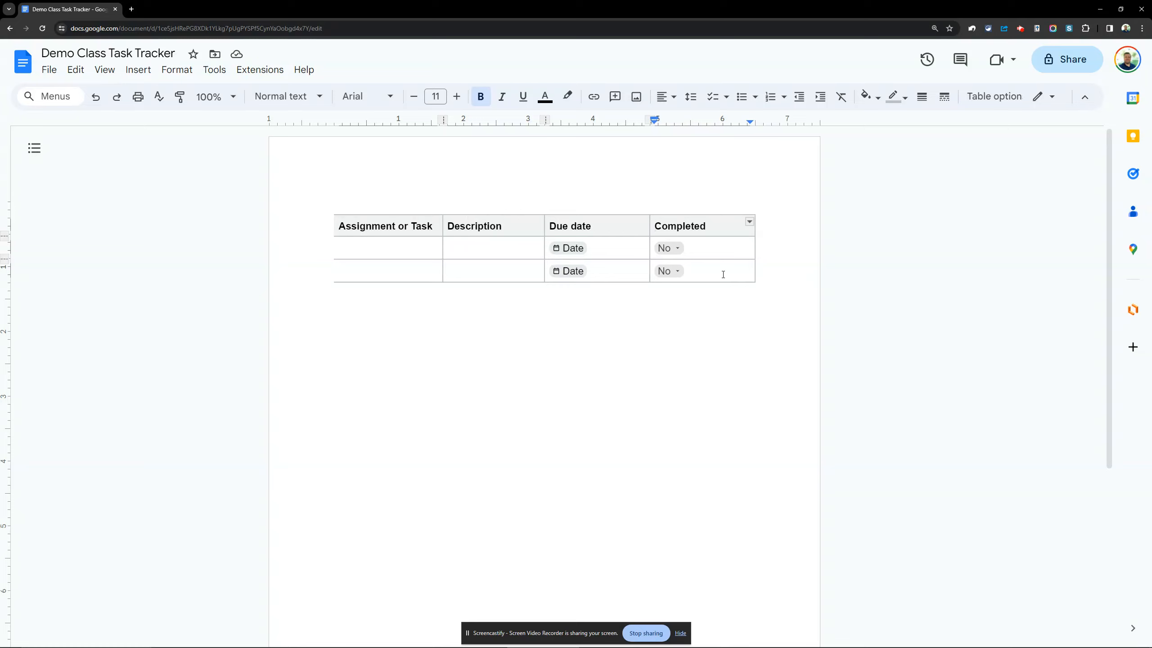
- Extend the table below its body rows by inserting two rows and then four more with the same date and status chips
{"action": "left_click_drag", "start_coordinate": [723, 274], "coordinate": [421, 250]}
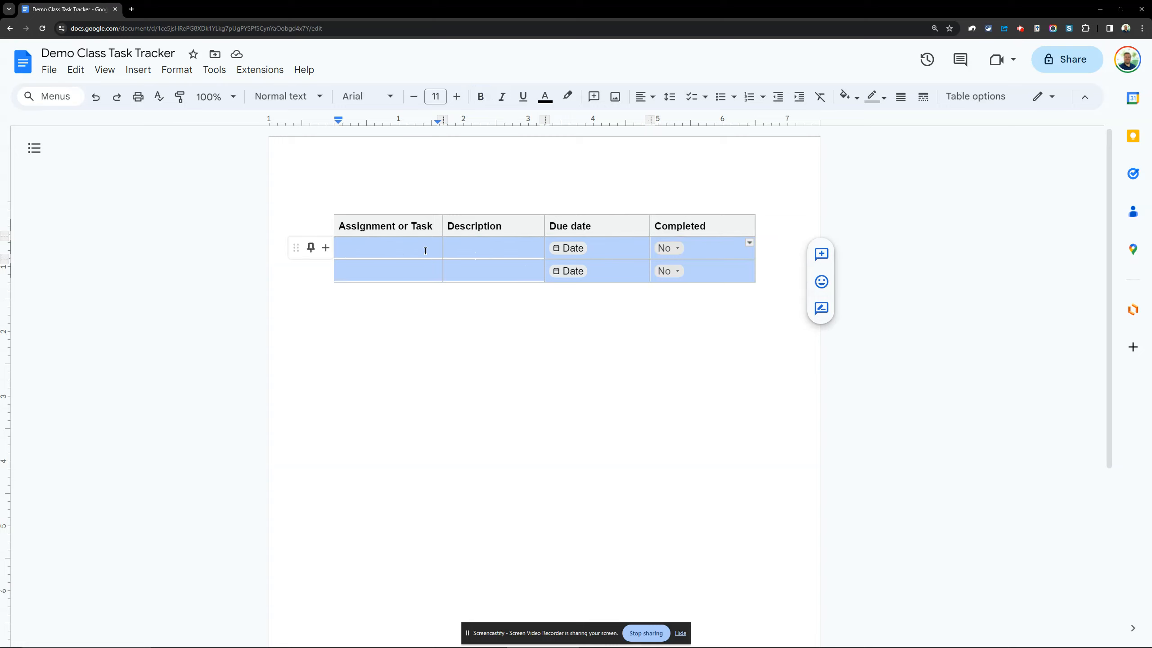
{"action": "right_click", "coordinate": [425, 250]}
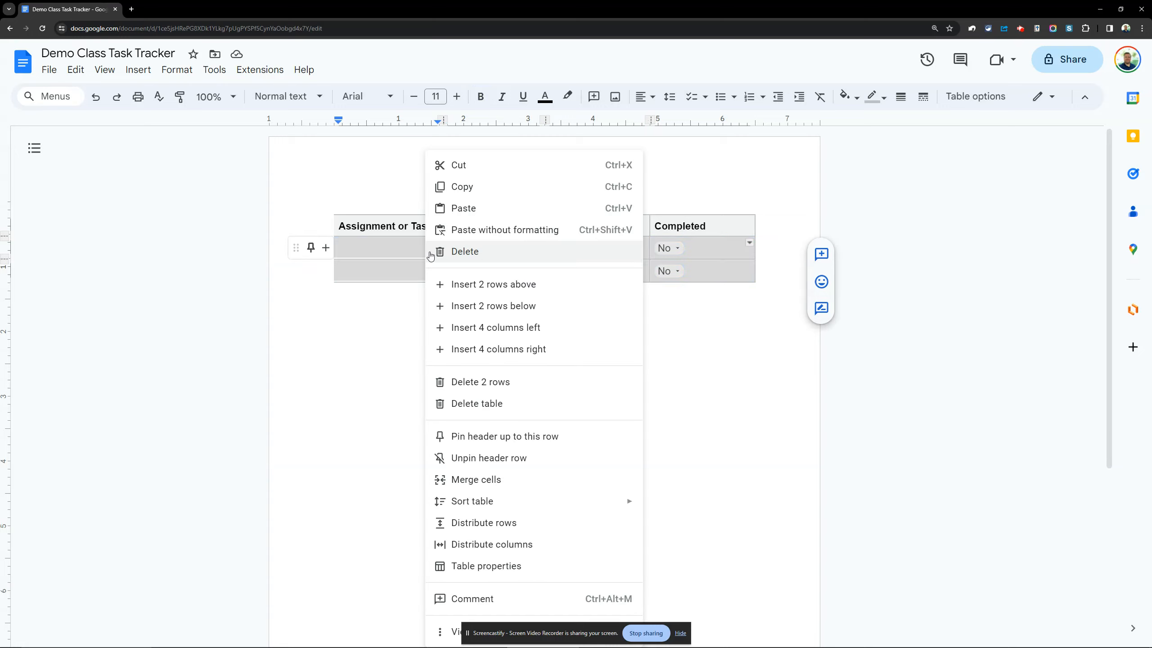
{"action": "left_click", "coordinate": [511, 309]}
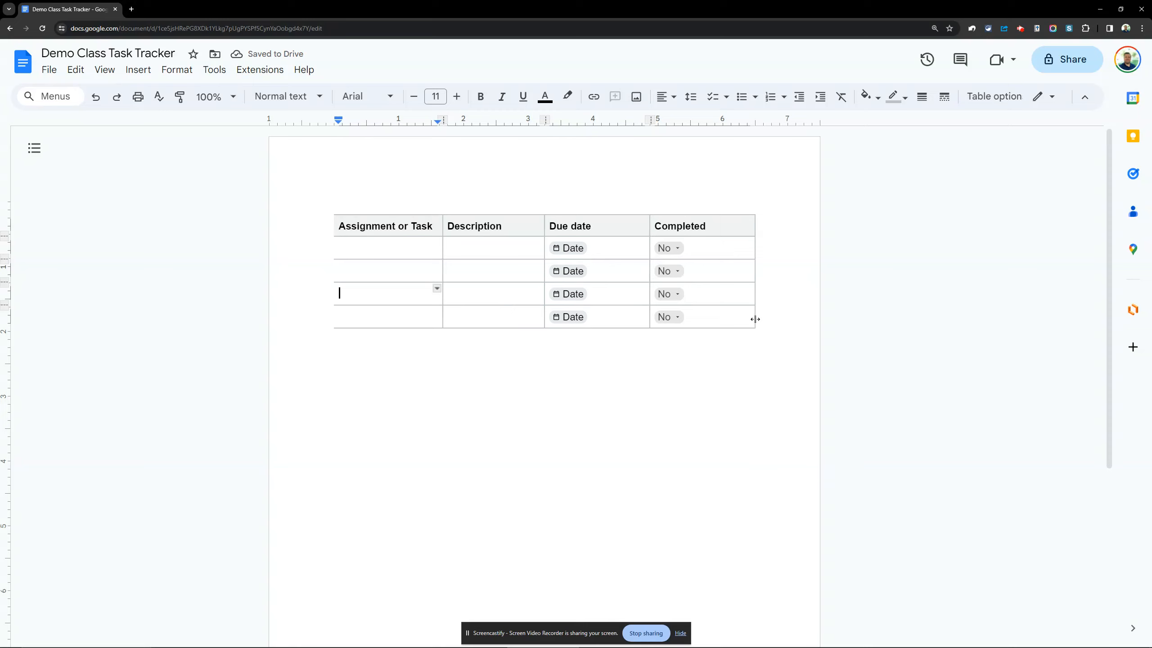
{"action": "left_click_drag", "start_coordinate": [684, 316], "coordinate": [412, 252]}
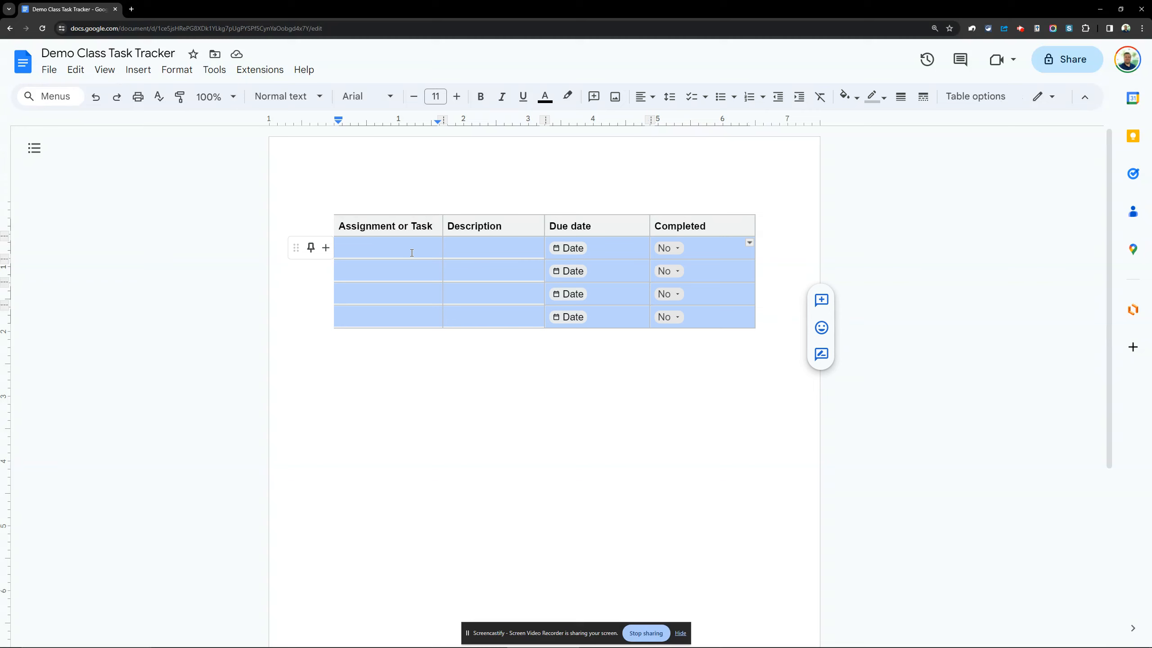
{"action": "right_click", "coordinate": [412, 252]}
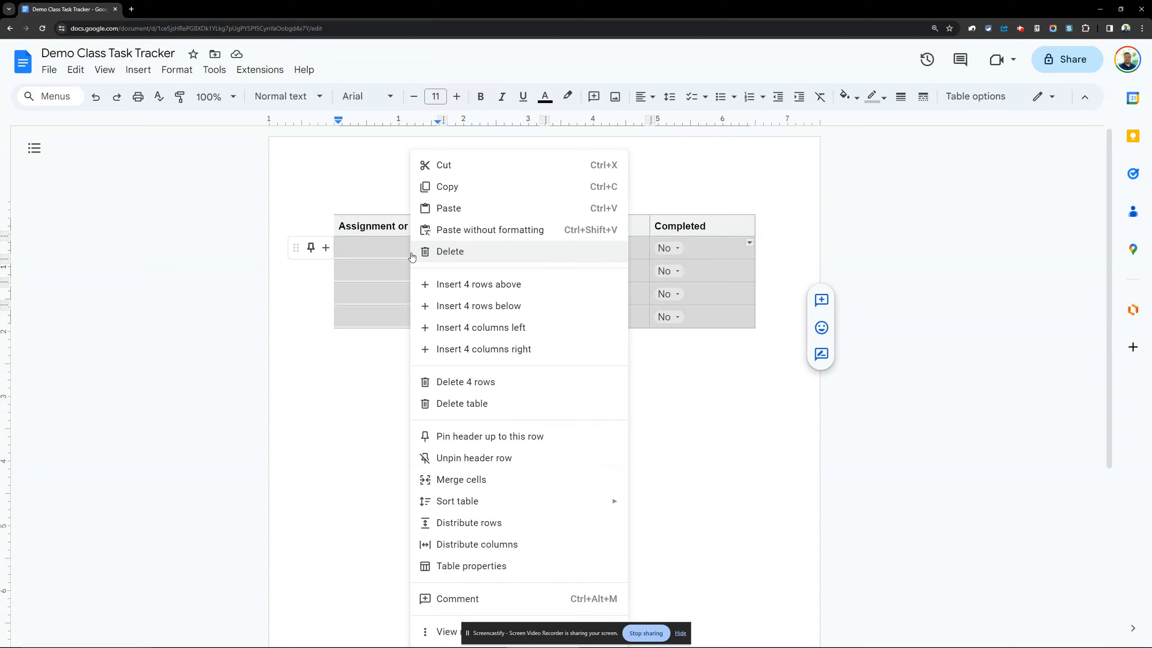
{"action": "left_click", "coordinate": [478, 306]}
- Enter "Project Part 1" in the first row and give its description a checklist of Task 1, Task 2 and Task 3
{"action": "left_click", "coordinate": [401, 253]}
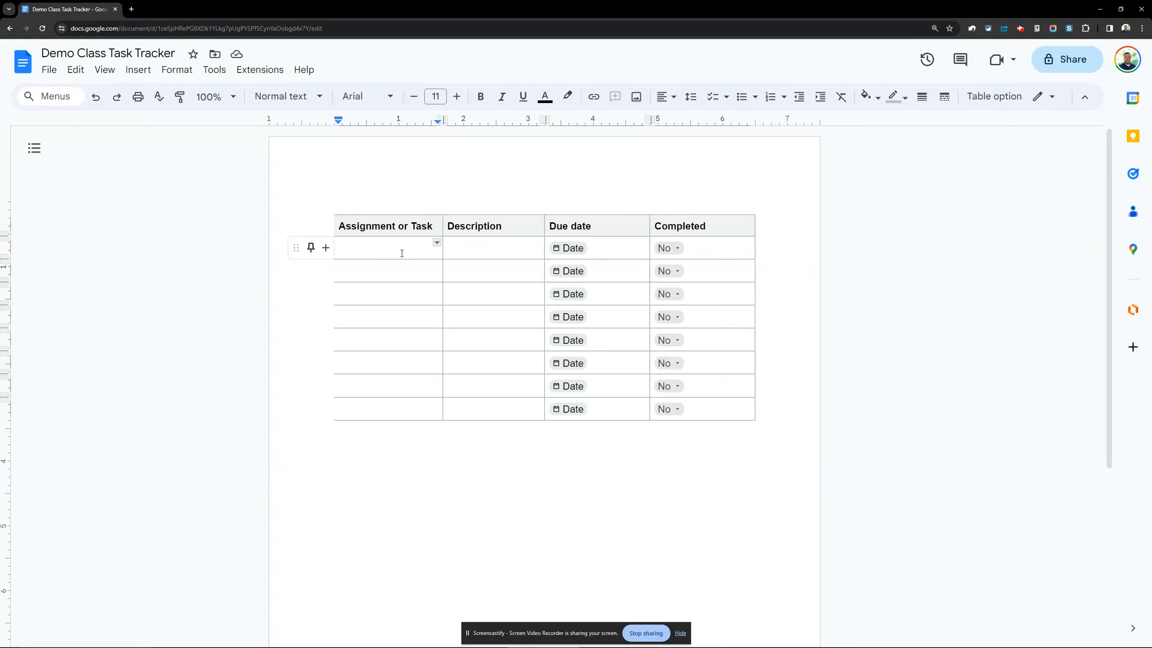
{"action": "type", "text": "Project Part 1"}
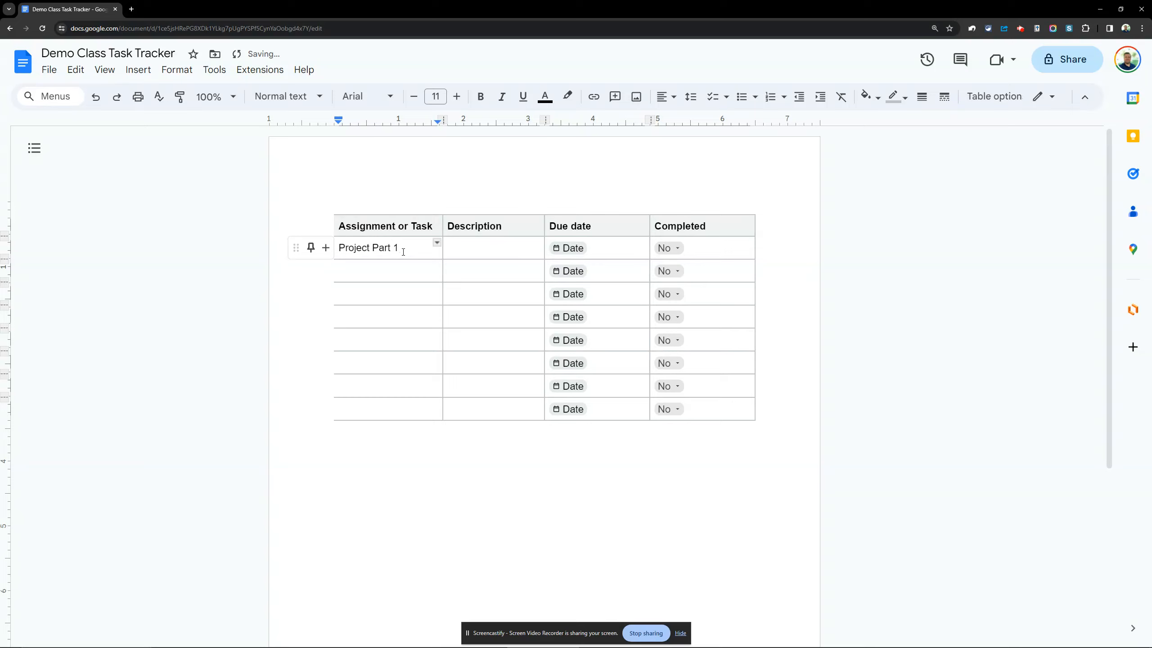
{"action": "left_click", "coordinate": [482, 248]}
{"action": "left_click", "coordinate": [712, 96]}
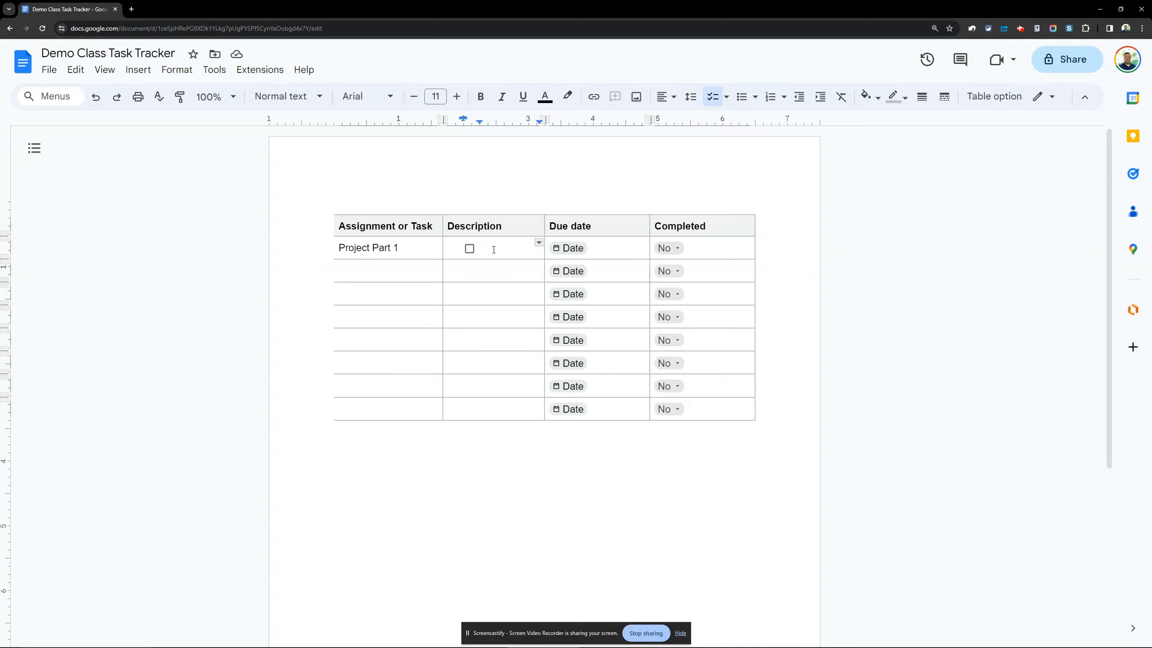
{"action": "type", "text": "Task 1"}
{"action": "key", "text": "Return"}
{"action": "type", "text": "Task 2"}
{"action": "key", "text": "Return"}
{"action": "type", "text": "Task 3"}
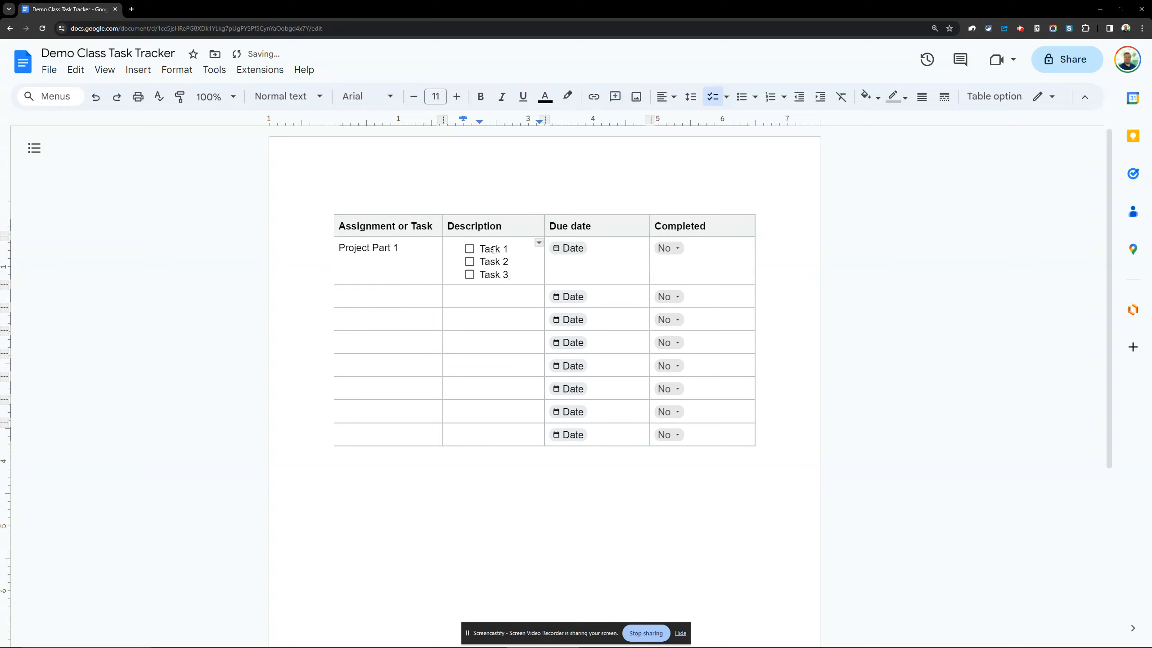
- Tick Task 1, Task 2 and Task 3 in the Project Part 1 checklist and clear all three again
{"action": "left_click", "coordinate": [469, 250]}
{"action": "left_click", "coordinate": [469, 262]}
{"action": "left_click", "coordinate": [470, 275]}
{"action": "left_click", "coordinate": [469, 275]}
{"action": "left_click", "coordinate": [469, 262]}
{"action": "left_click", "coordinate": [469, 249]}
- Set the Project Part 1 row's due date to December 17, 2023 and its Completed status to Yes
{"action": "left_click", "coordinate": [569, 248]}
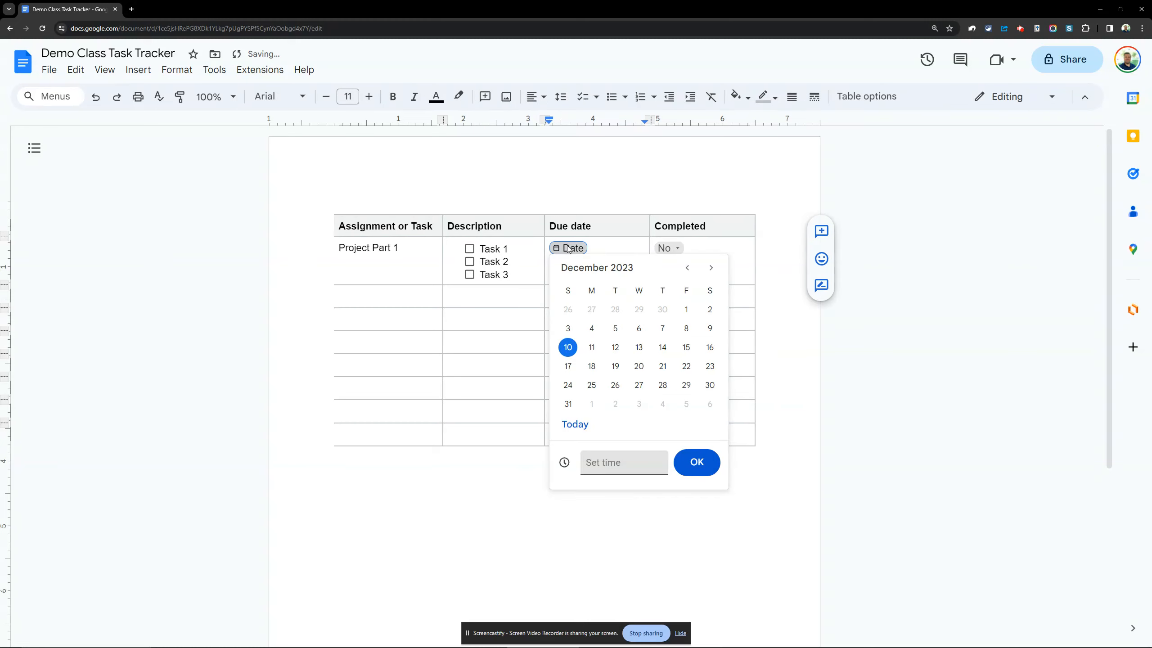
{"action": "left_click", "coordinate": [568, 366]}
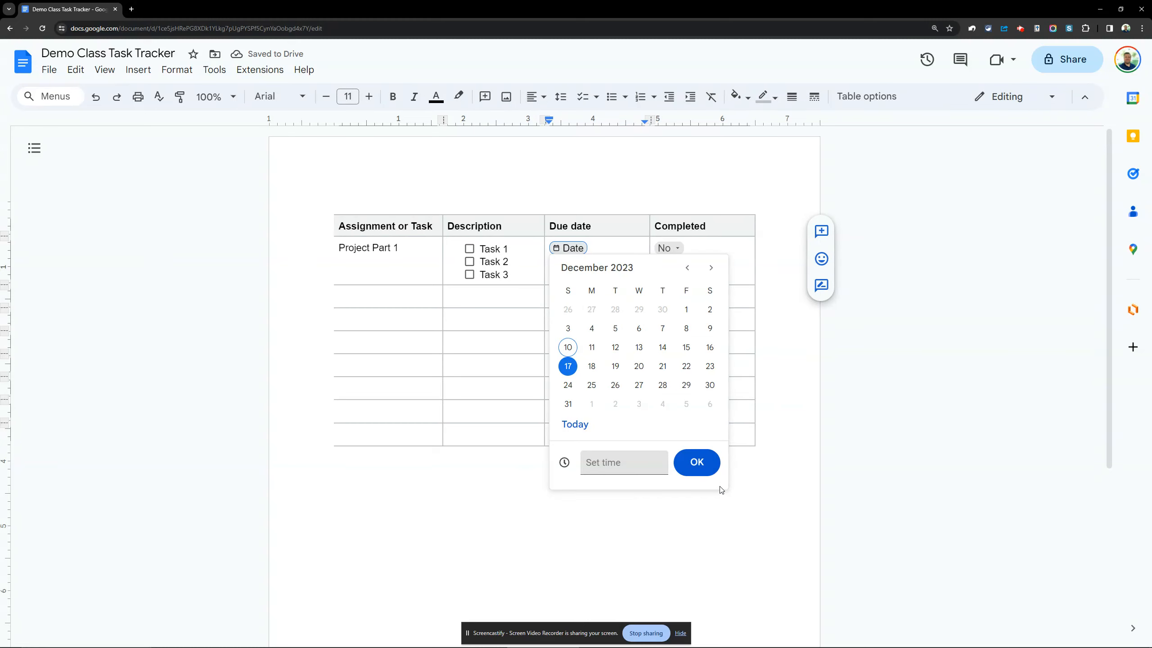
{"action": "left_click", "coordinate": [704, 470]}
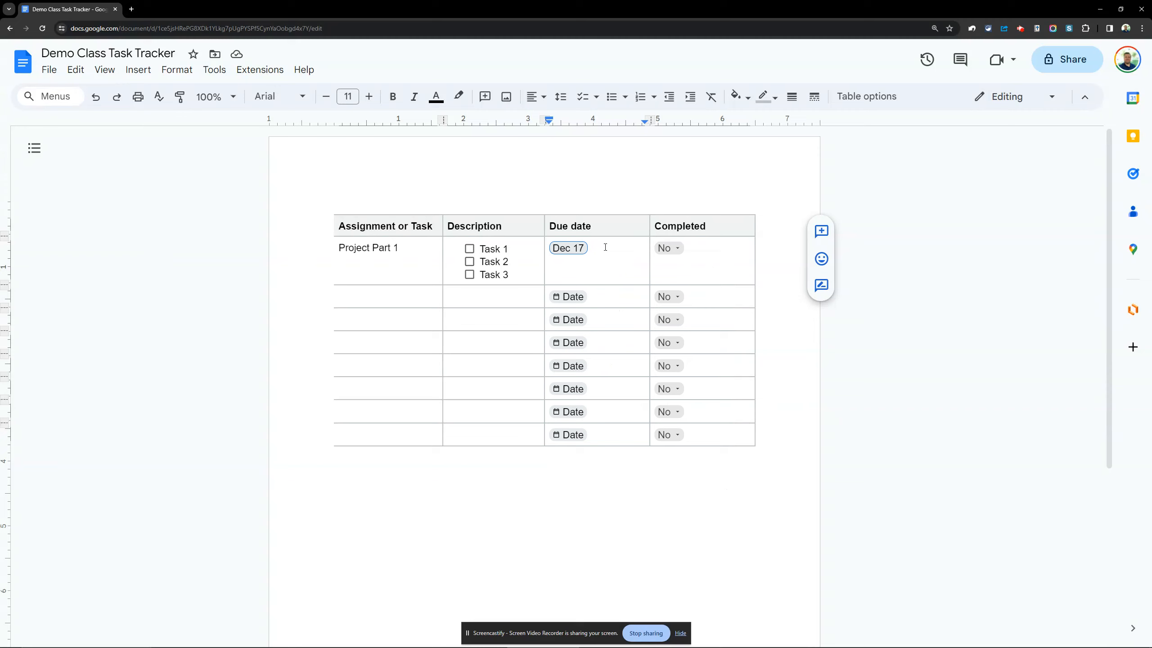
{"action": "left_click", "coordinate": [671, 249]}
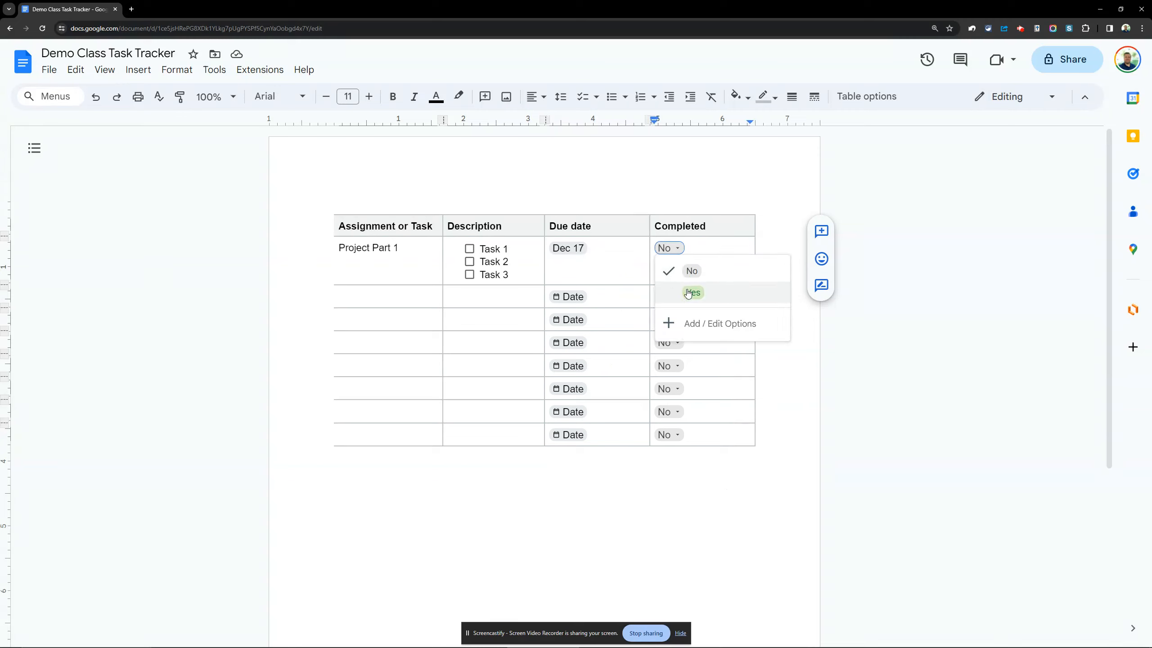
{"action": "left_click", "coordinate": [688, 292]}
- Add a dark red "Need Help" option to the Completed dropdown and apply the change to all matching dropdowns
{"action": "left_click", "coordinate": [671, 248]}
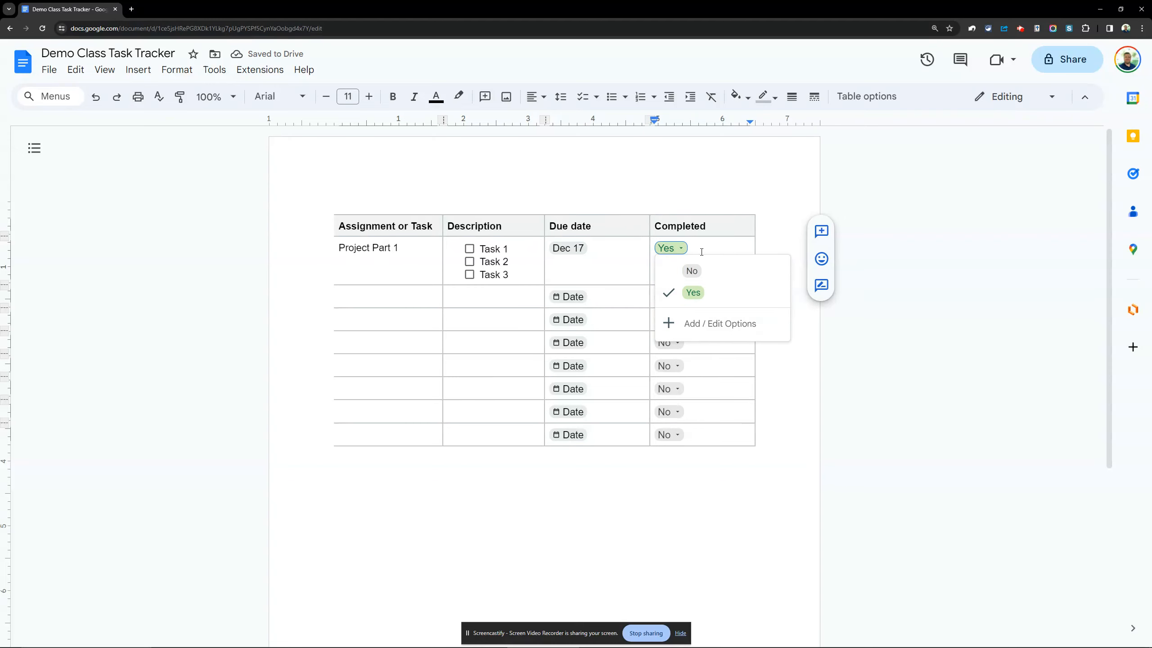
{"action": "left_click", "coordinate": [725, 323]}
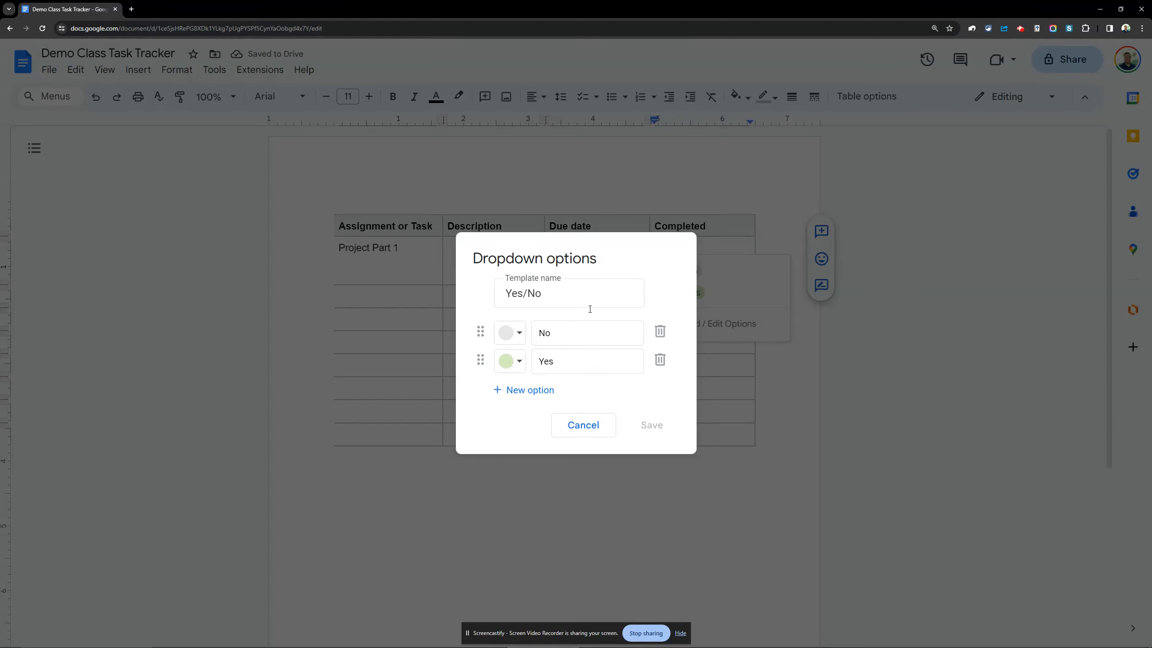
{"action": "left_click", "coordinate": [545, 389]}
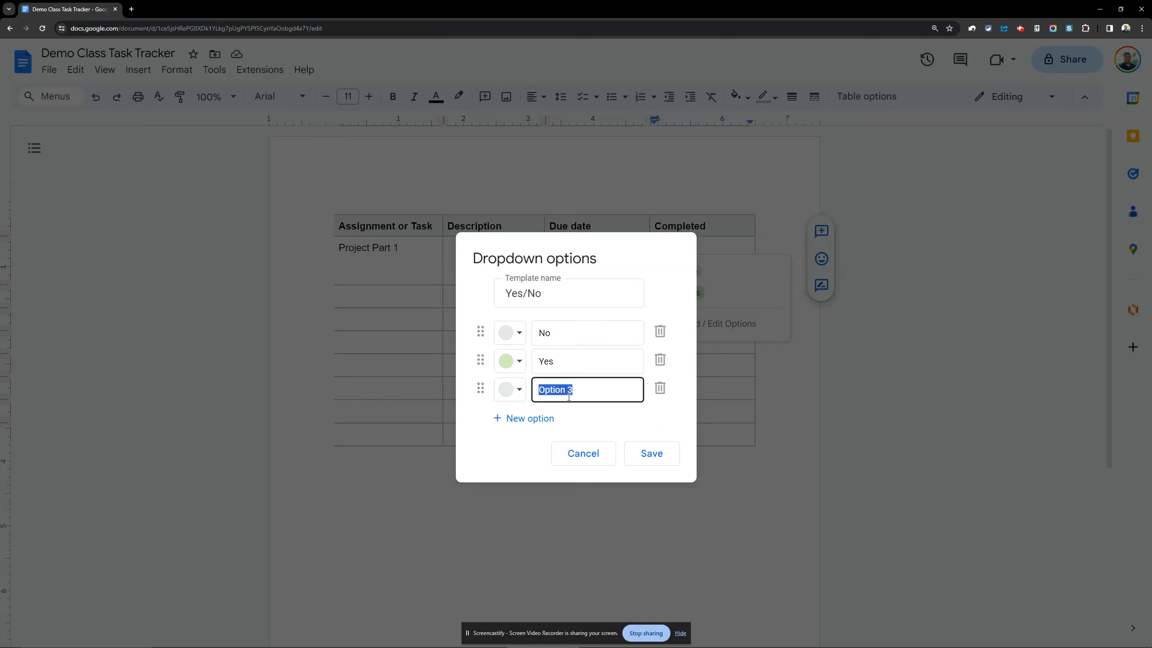
{"action": "type", "text": "Need Help"}
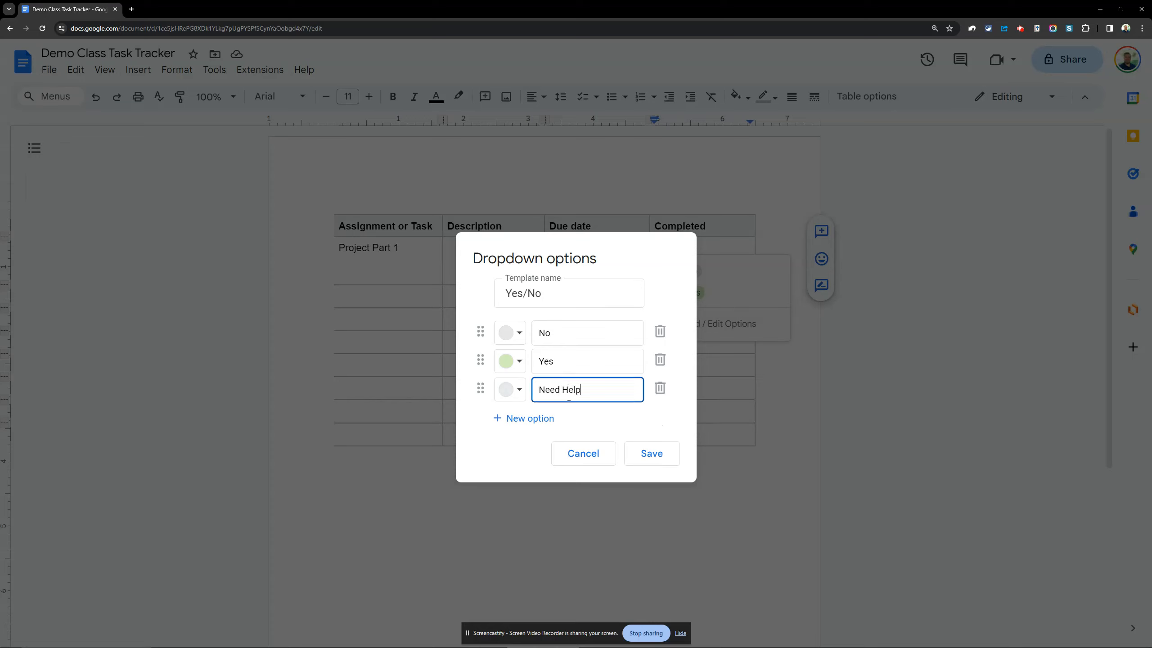
{"action": "left_click", "coordinate": [509, 389]}
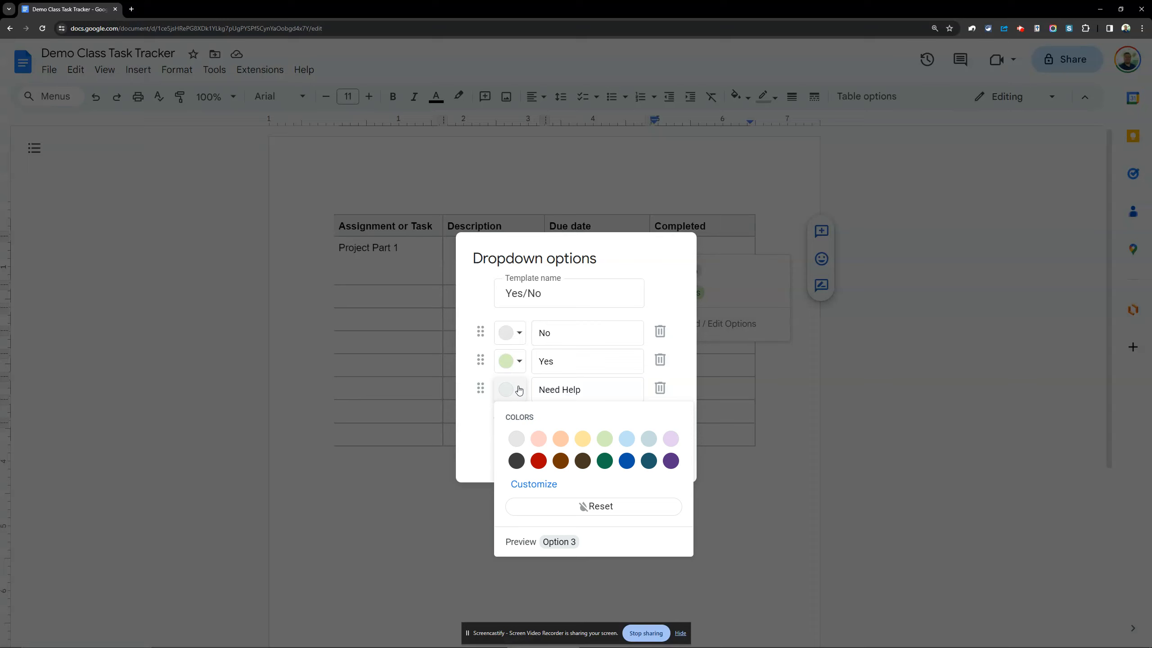
{"action": "left_click", "coordinate": [538, 462]}
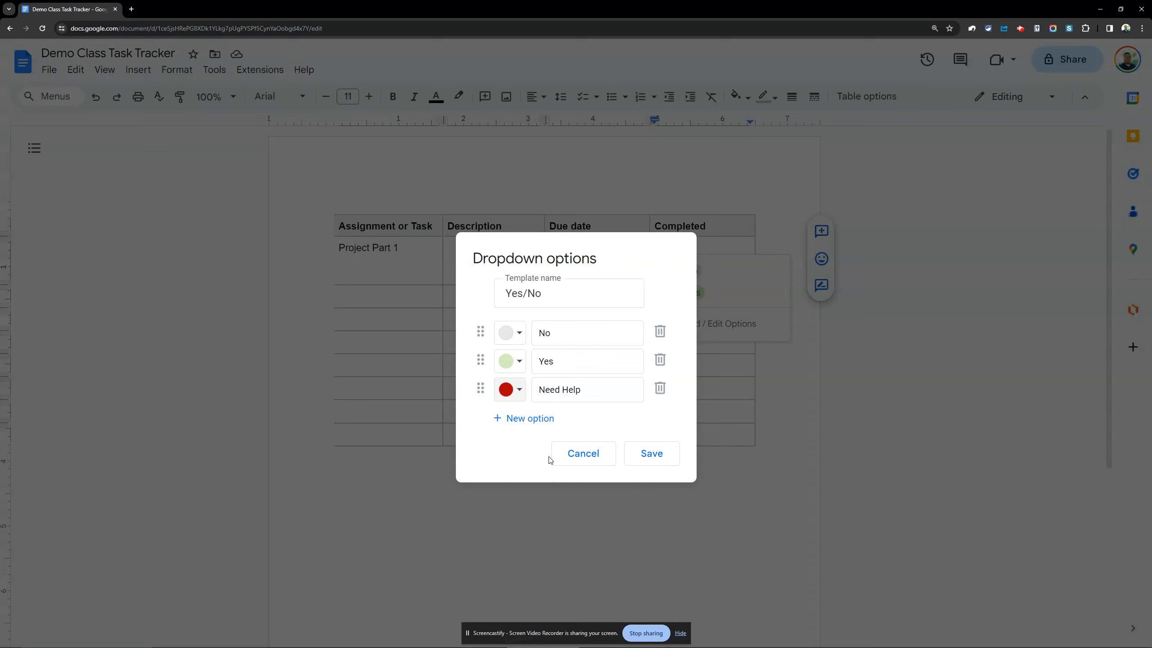
{"action": "left_click", "coordinate": [640, 454]}
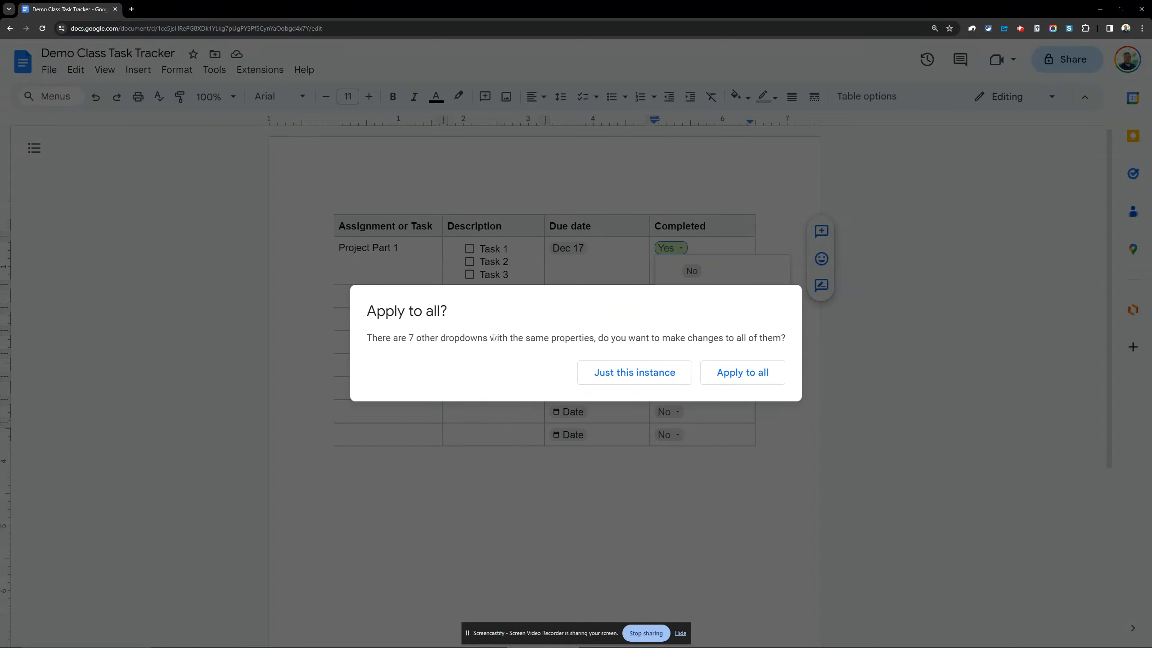
{"action": "left_click", "coordinate": [746, 375]}
{"action": "left_click", "coordinate": [728, 460]}
- Check the status options offered by the Completed dropdowns in the two rows below Project Part 1
{"action": "left_click", "coordinate": [674, 300]}
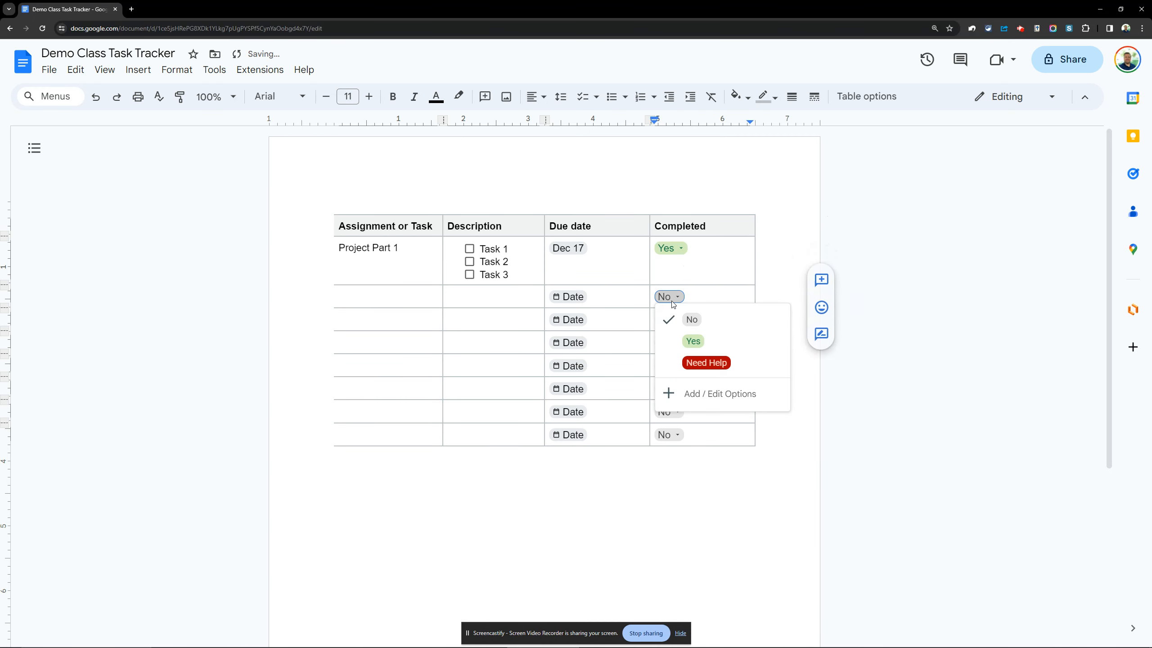
{"action": "double_click", "coordinate": [693, 473]}
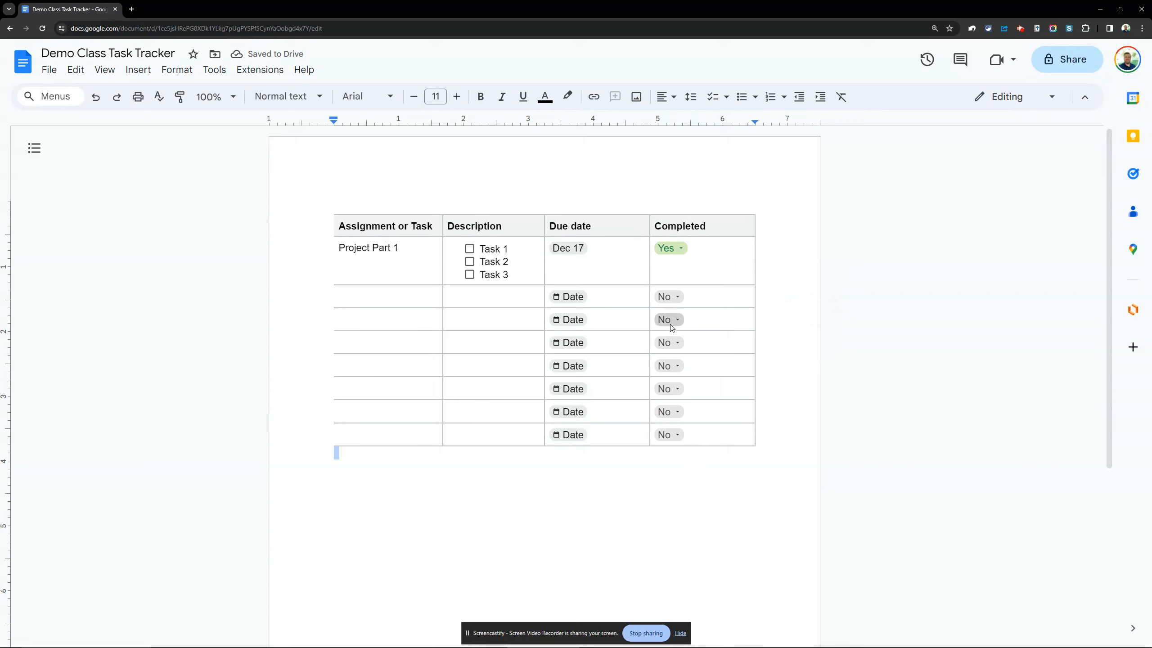
{"action": "left_click", "coordinate": [669, 320]}
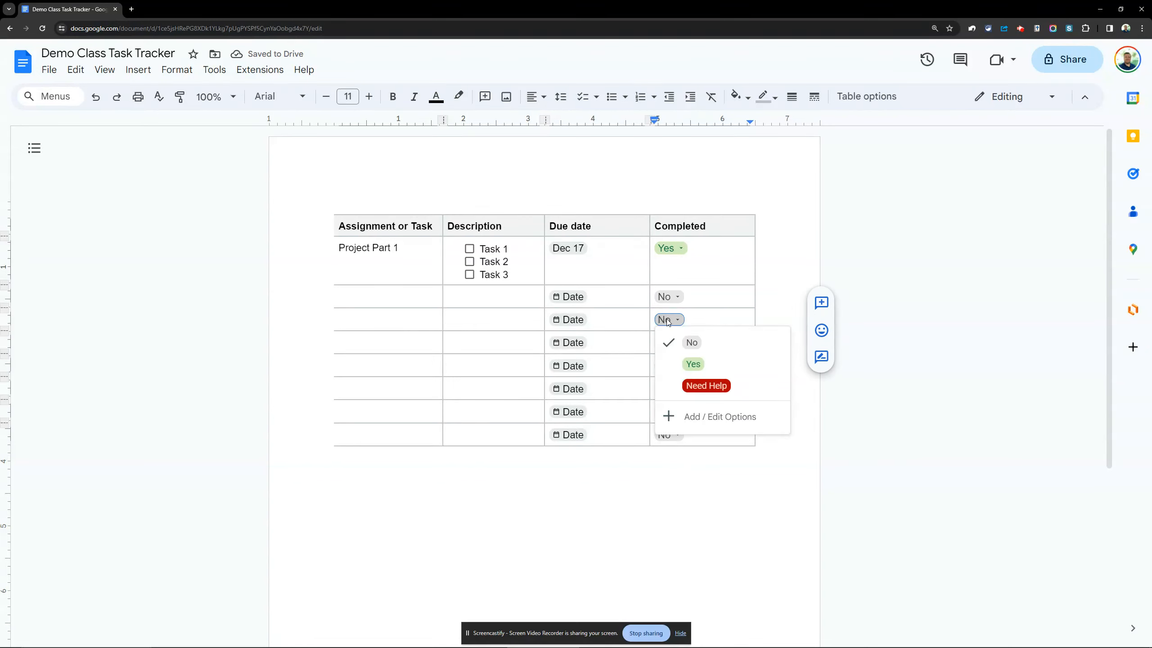
{"action": "left_click", "coordinate": [730, 319]}
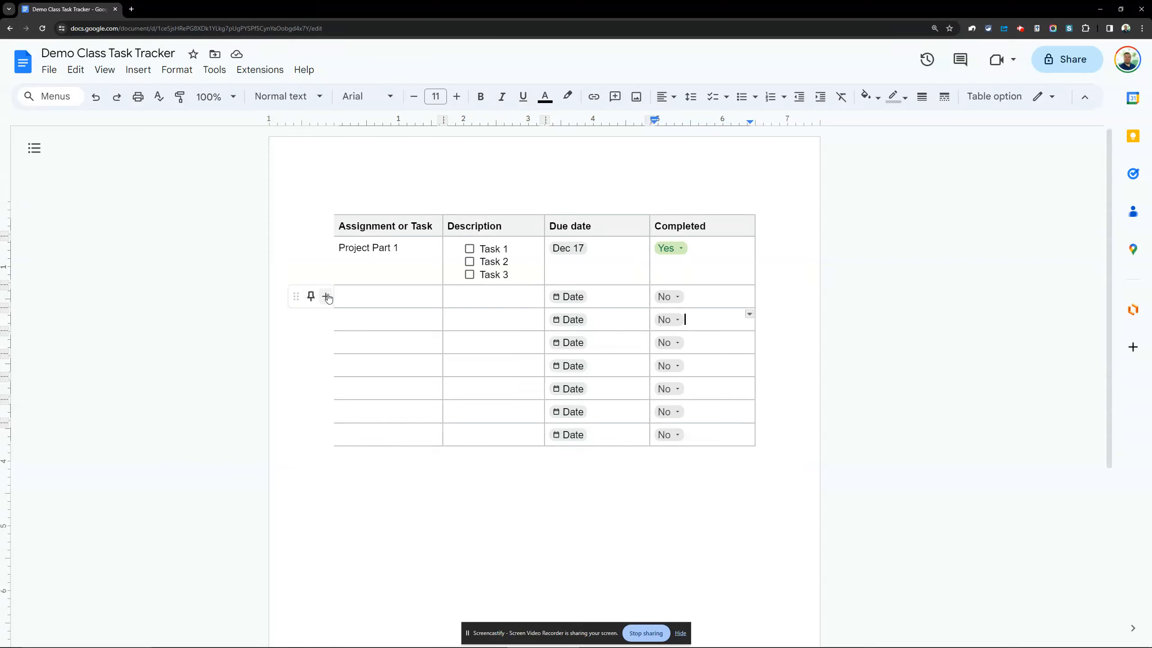
- Insert a row below the first empty row and move that empty row down one position
{"action": "left_click", "coordinate": [327, 297]}
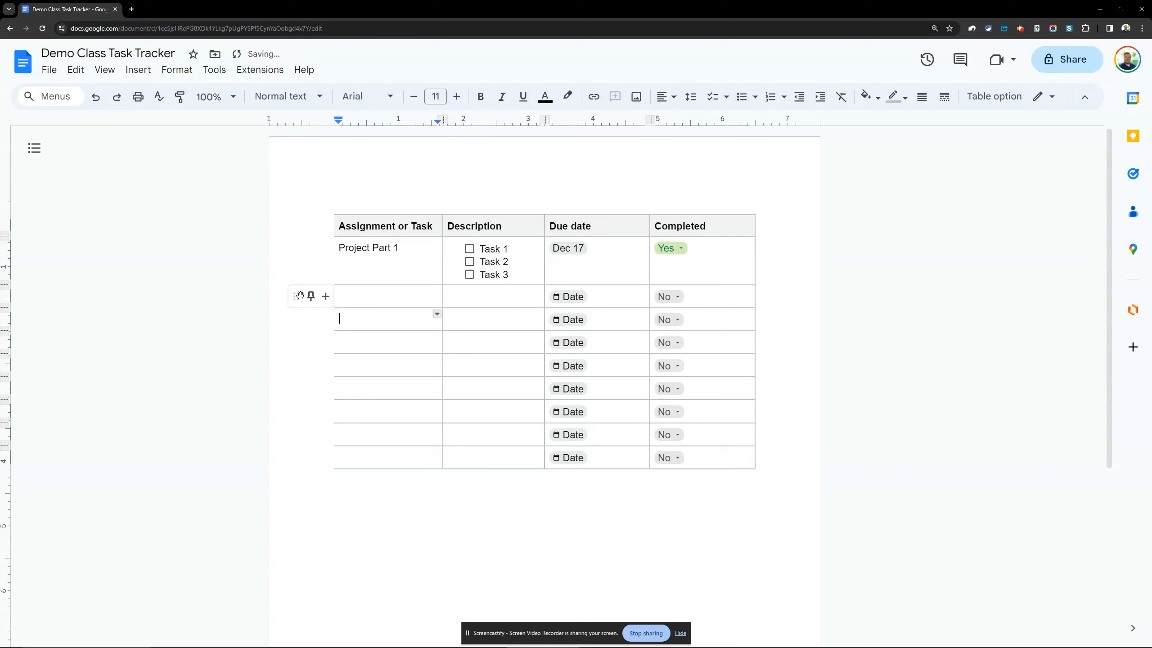
{"action": "left_click_drag", "start_coordinate": [304, 295], "coordinate": [310, 323]}
- Switch to the Google Classroom window showing the Classwork page of New Demo Class
{"action": "left_click", "coordinate": [689, 640]}
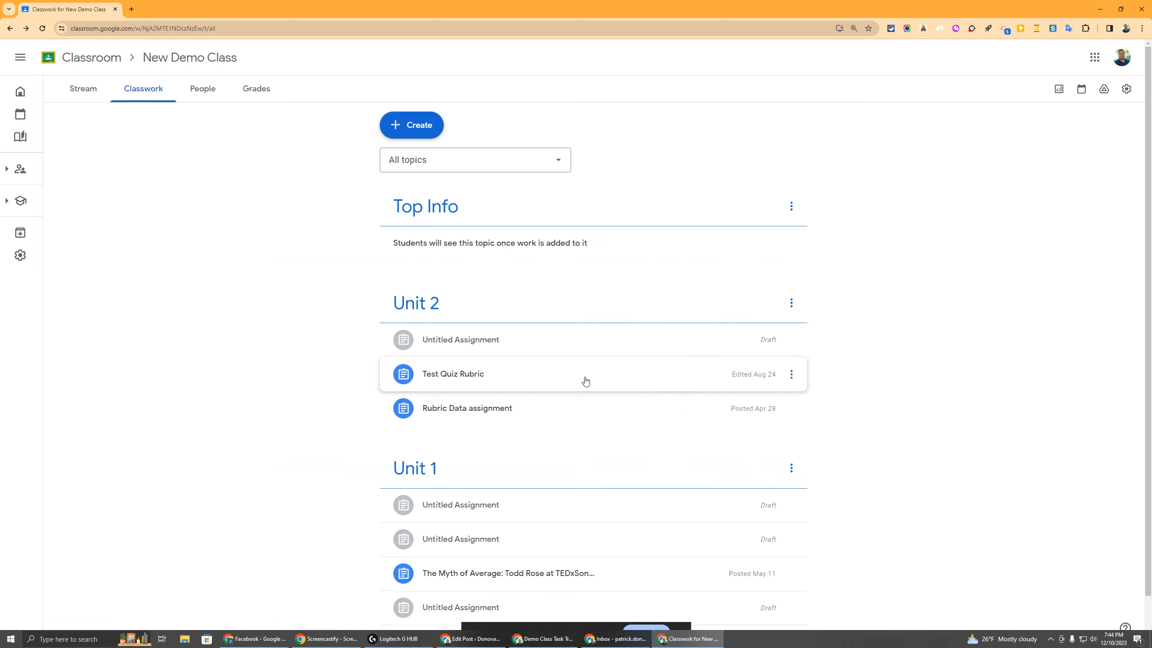